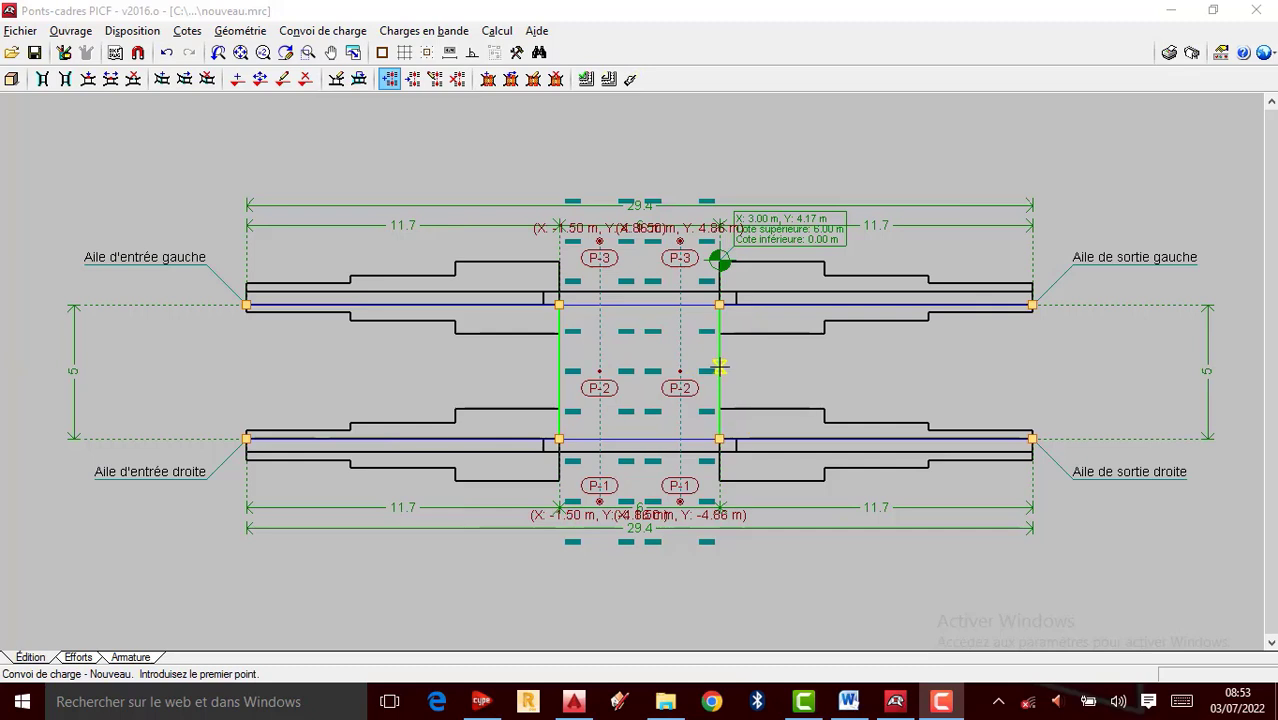
pyautogui.scroll(-2, 712, 355)
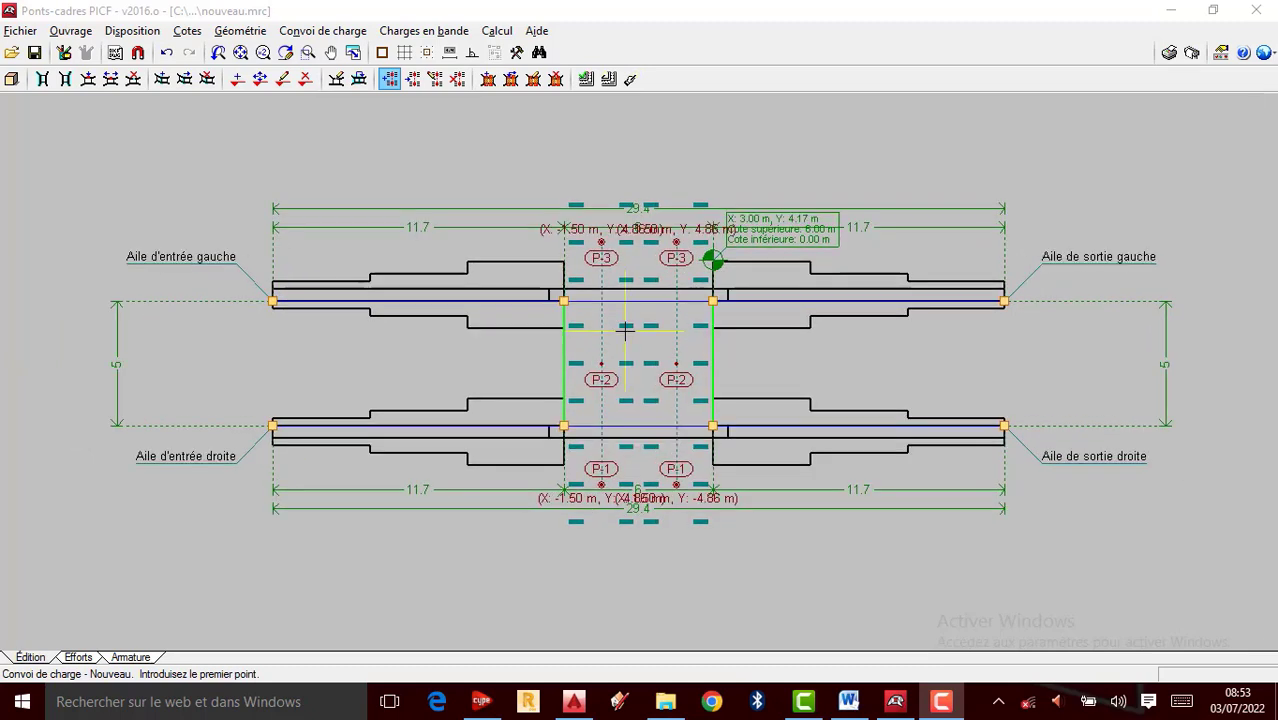
pyautogui.scroll(1, 636, 324)
pyautogui.scroll(-1, 613, 325)
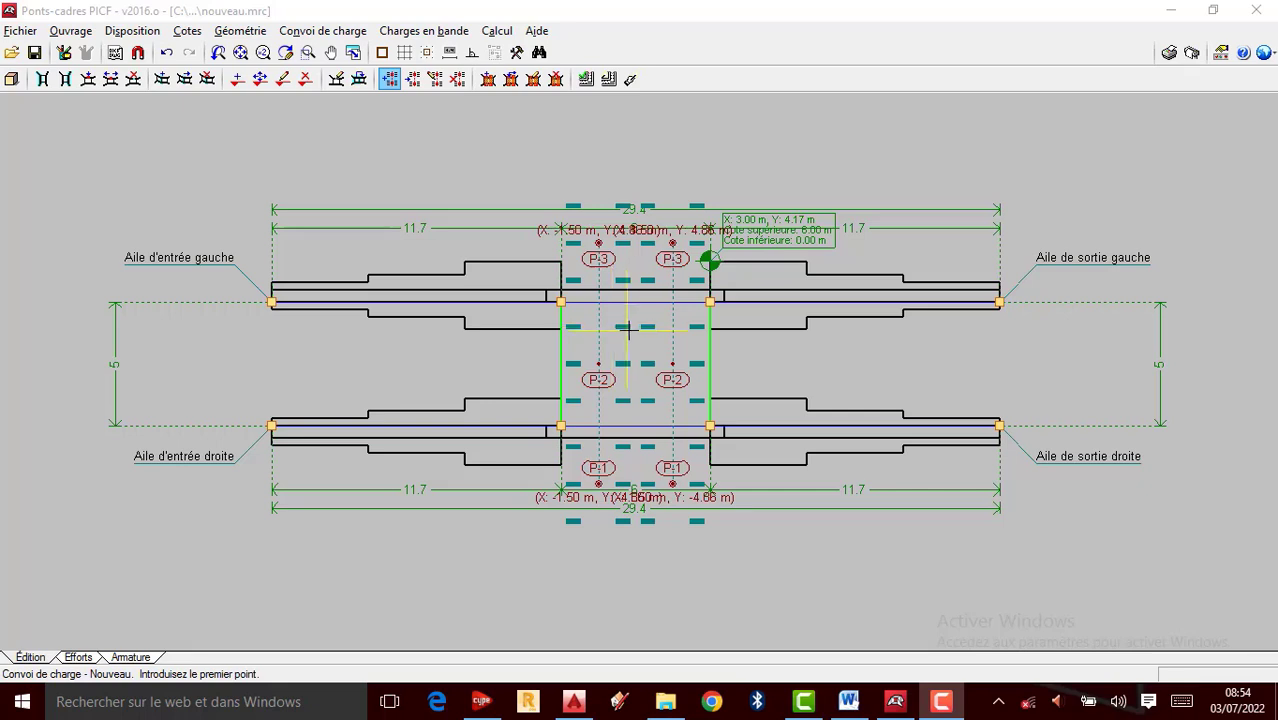
pyautogui.scroll(1, 630, 329)
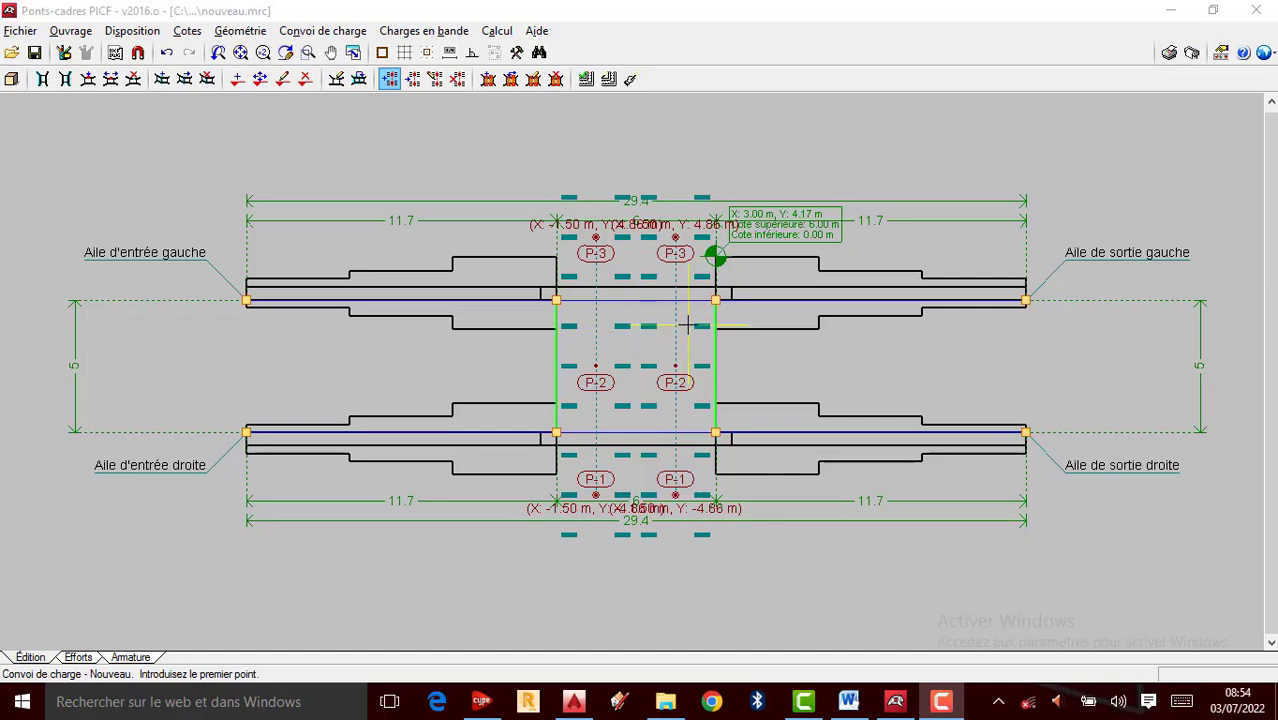
pyautogui.scroll(1, 680, 335)
pyautogui.scroll(-1, 668, 318)
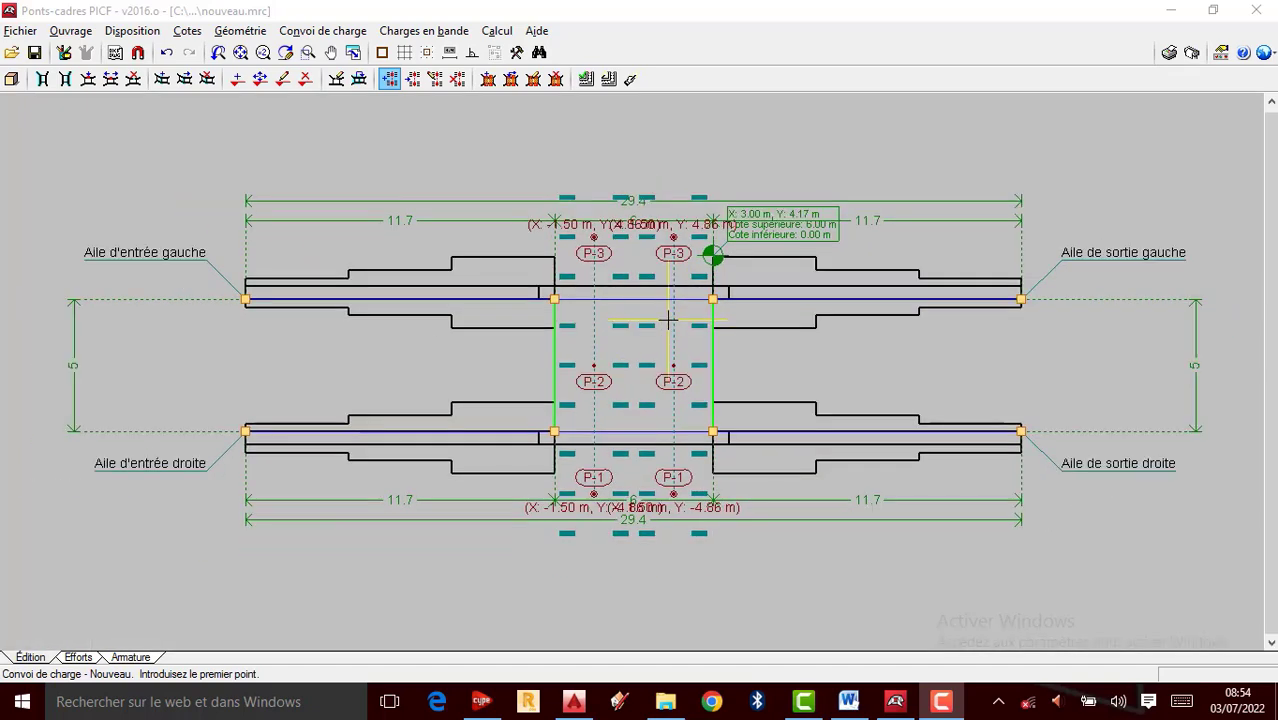
pyautogui.scroll(1, 645, 390)
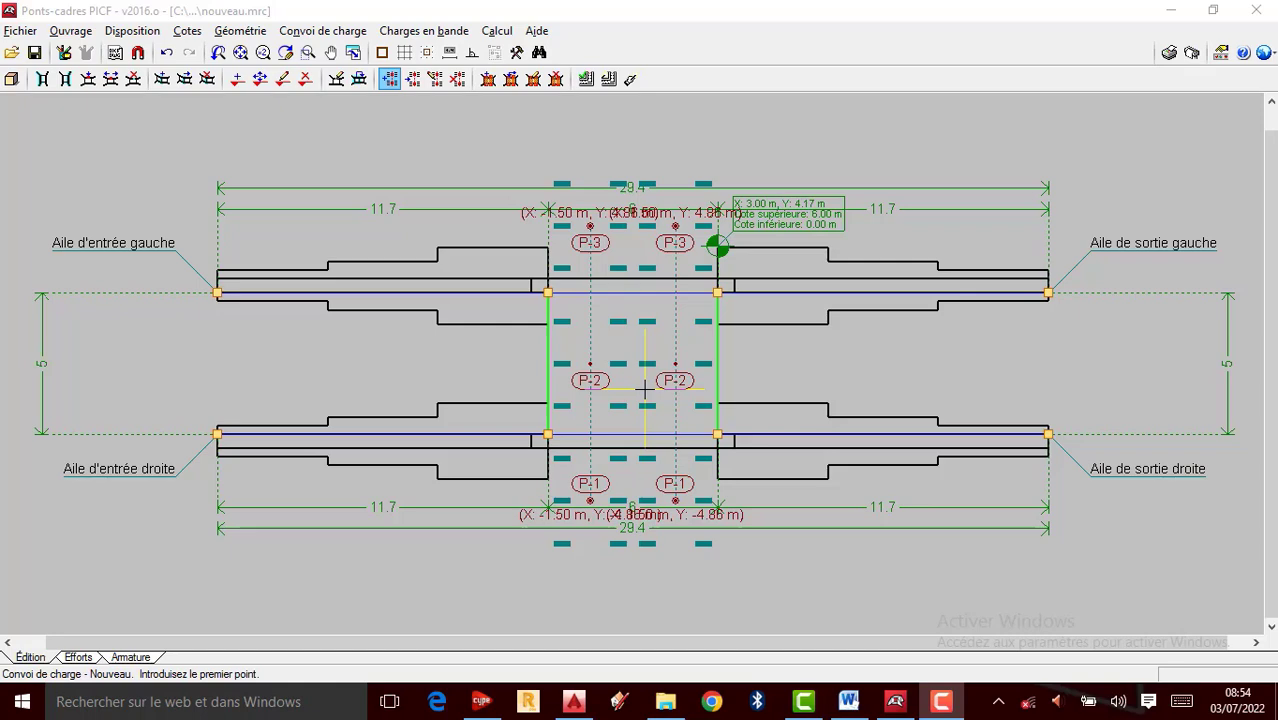
pyautogui.scroll(1, 688, 390)
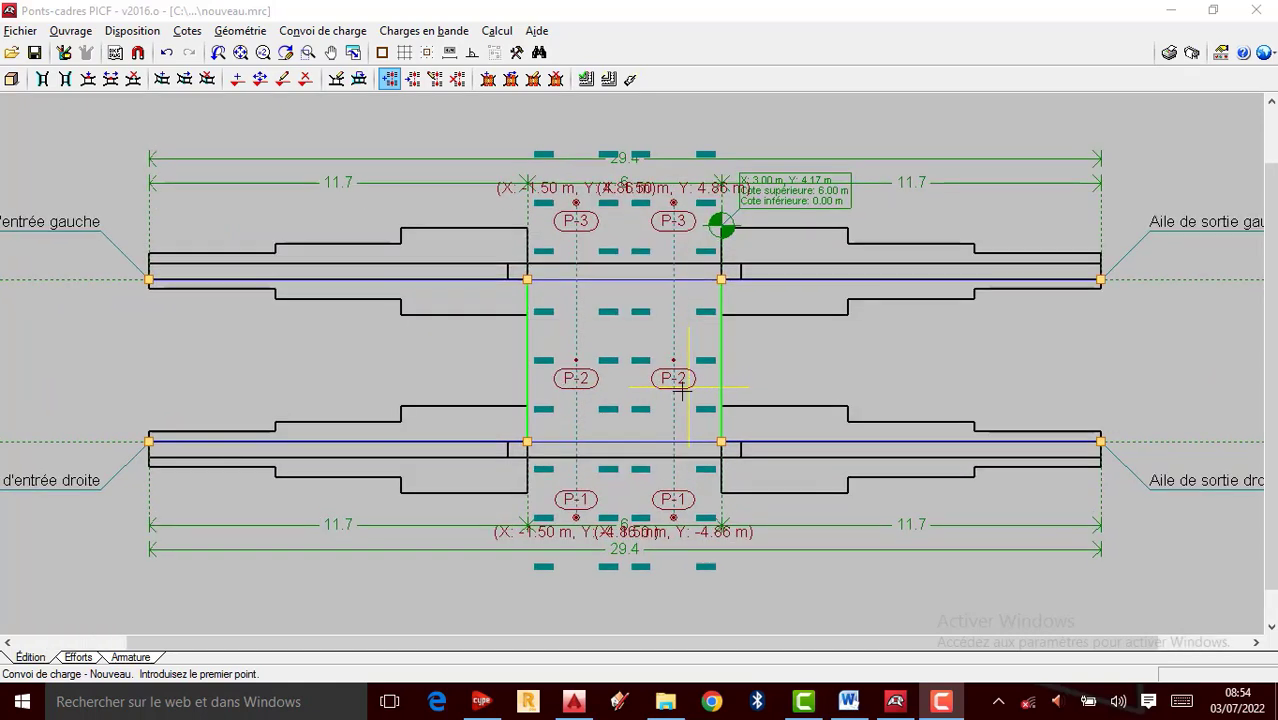
pyautogui.scroll(-1, 675, 398)
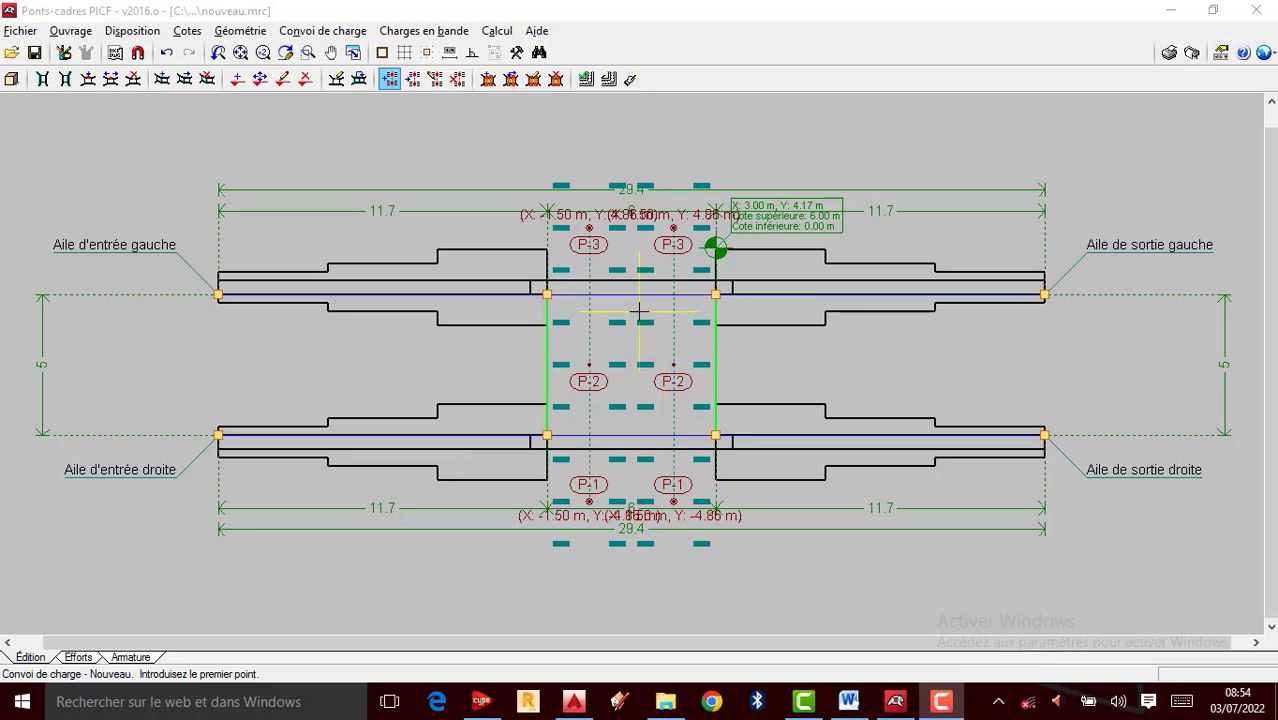
pyautogui.scroll(-1, 638, 312)
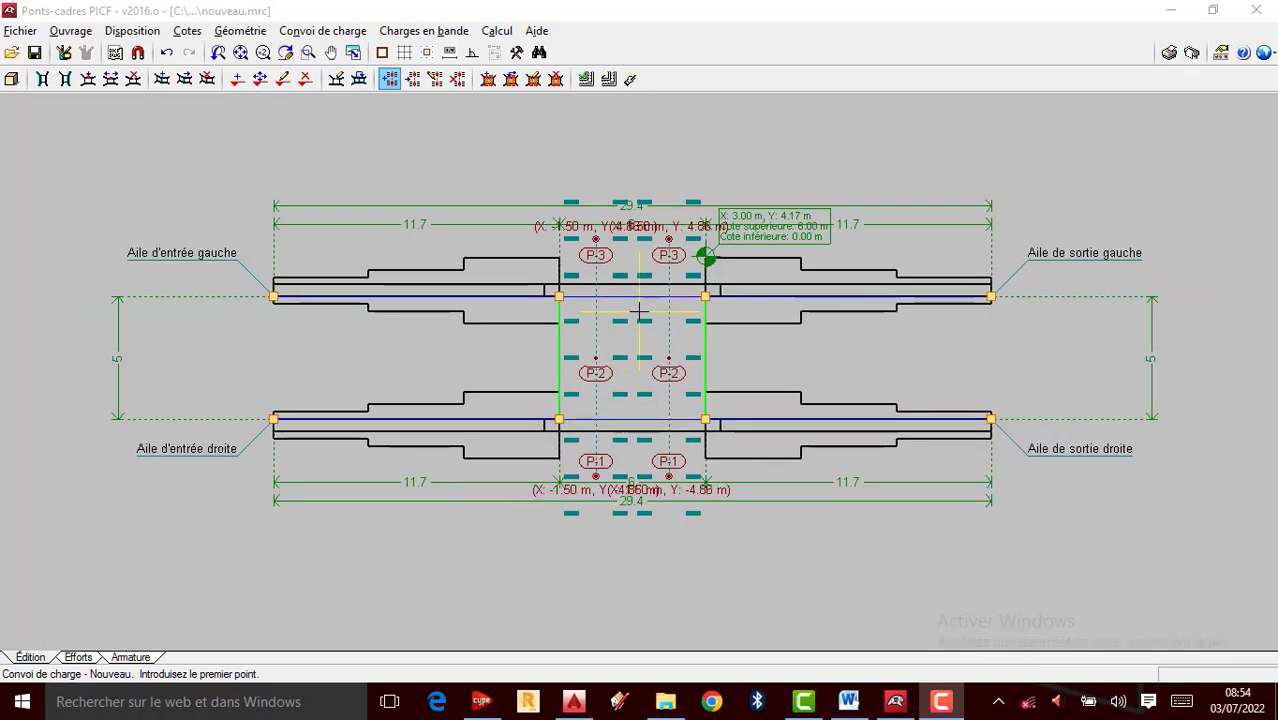
pyautogui.scroll(1, 638, 312)
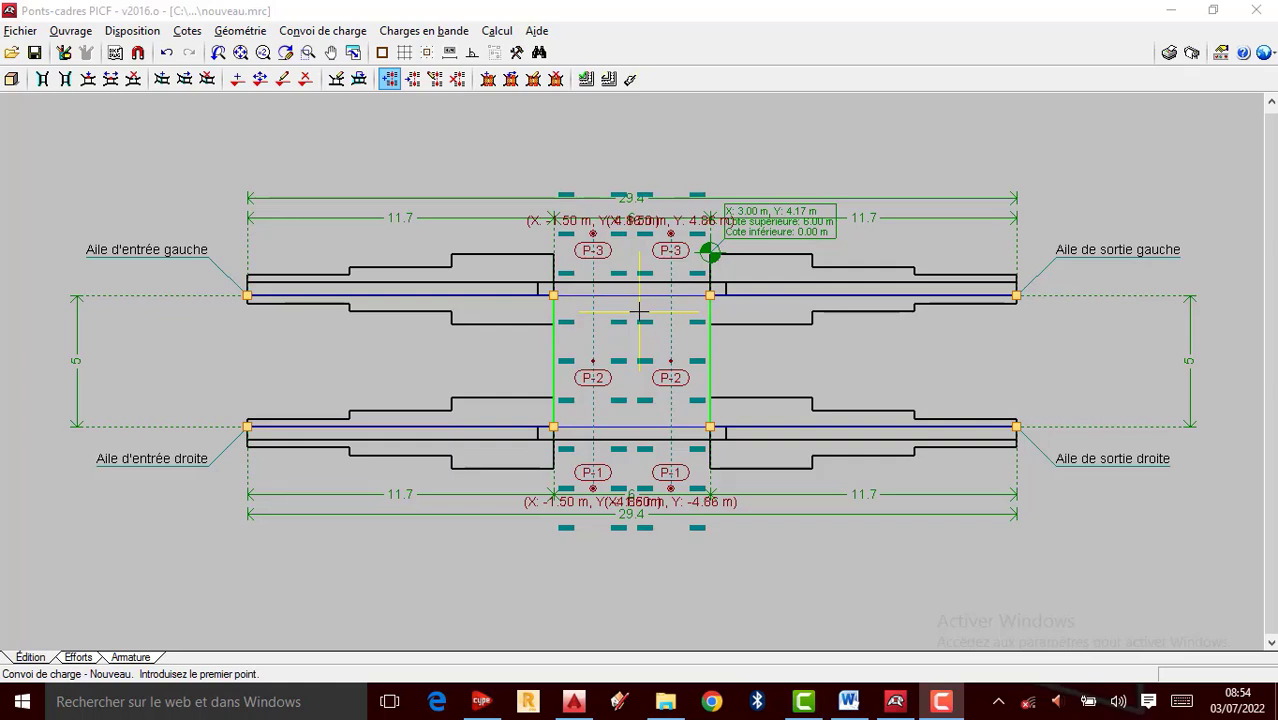
pyautogui.scroll(1, 638, 312)
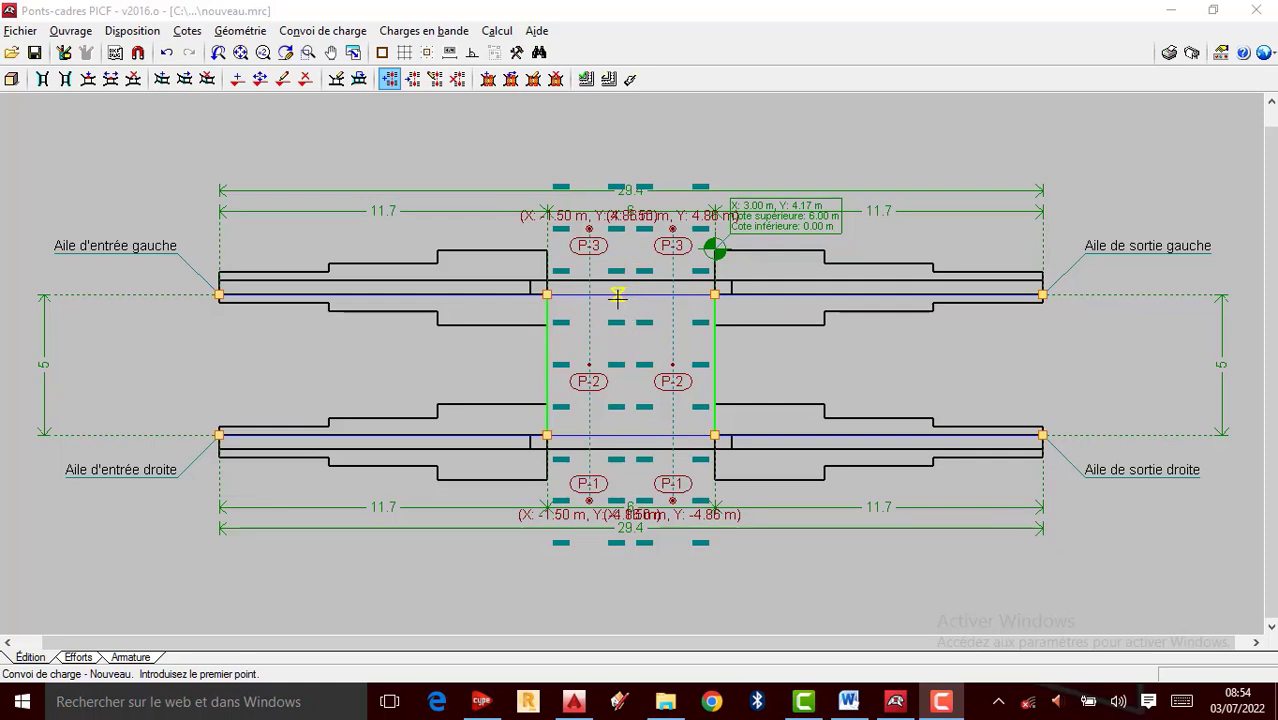
pyautogui.scroll(-1, 618, 297)
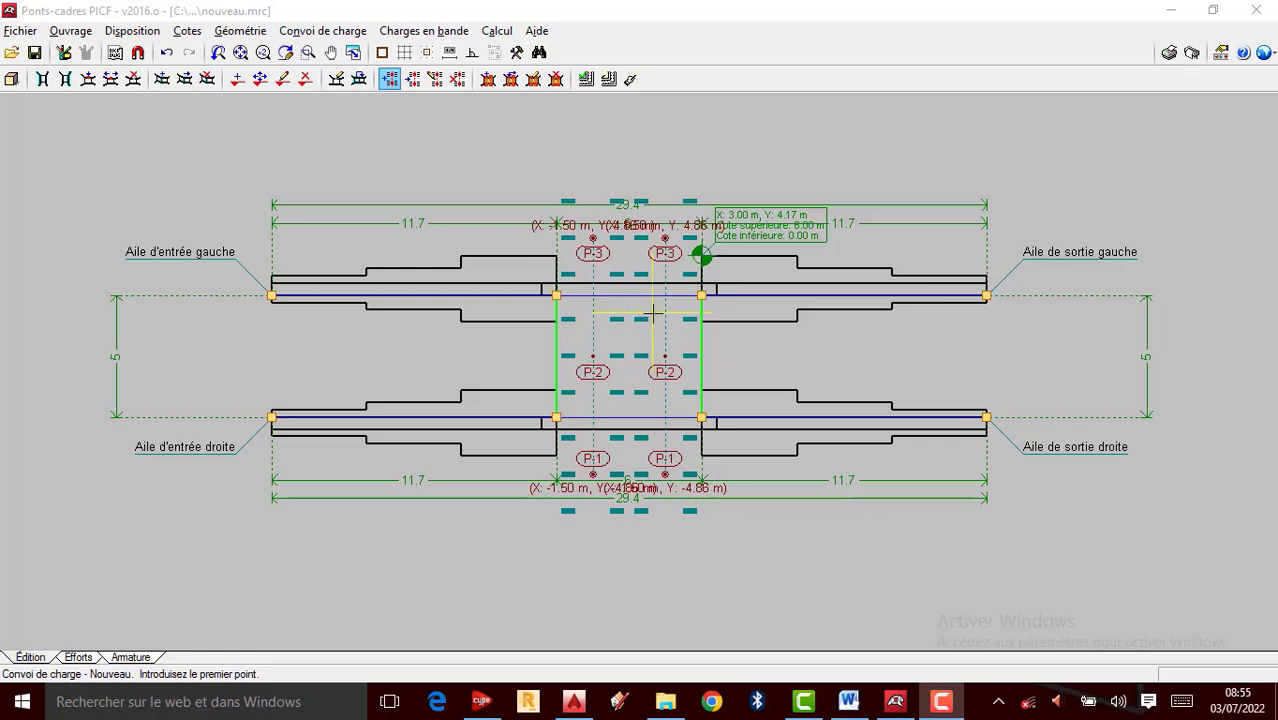
pyautogui.scroll(1, 624, 313)
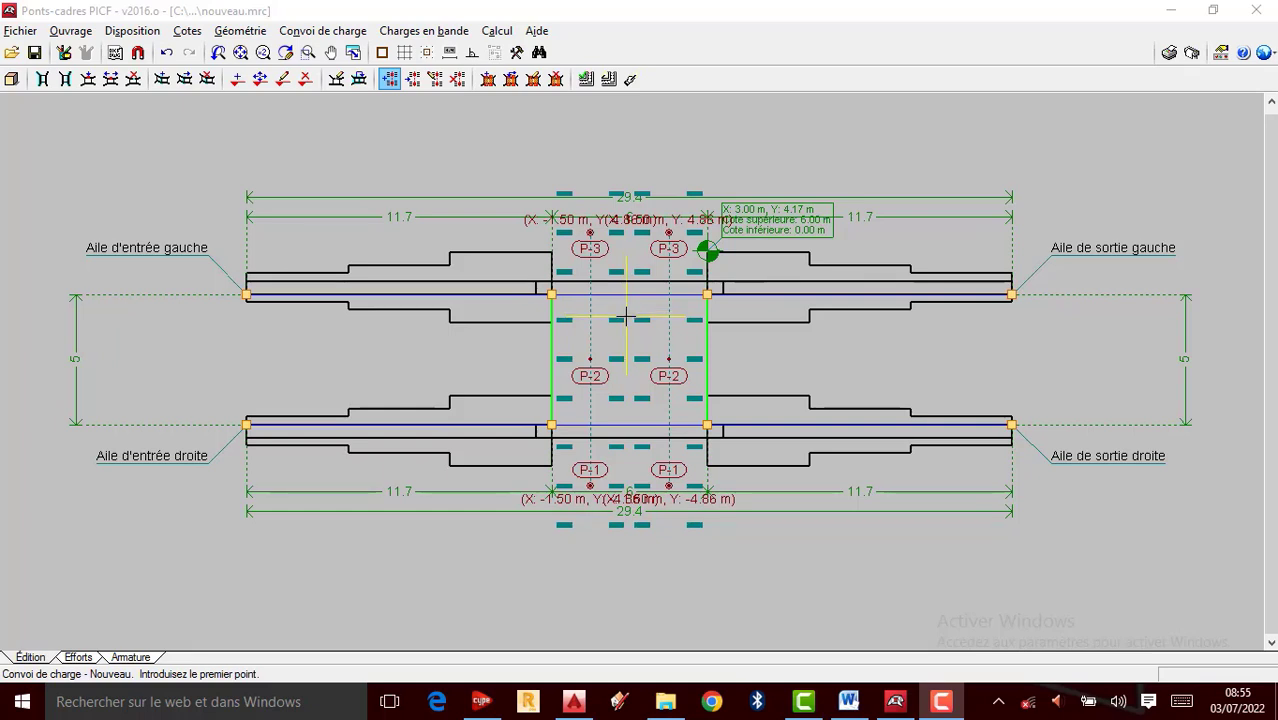
pyautogui.scroll(1, 621, 290)
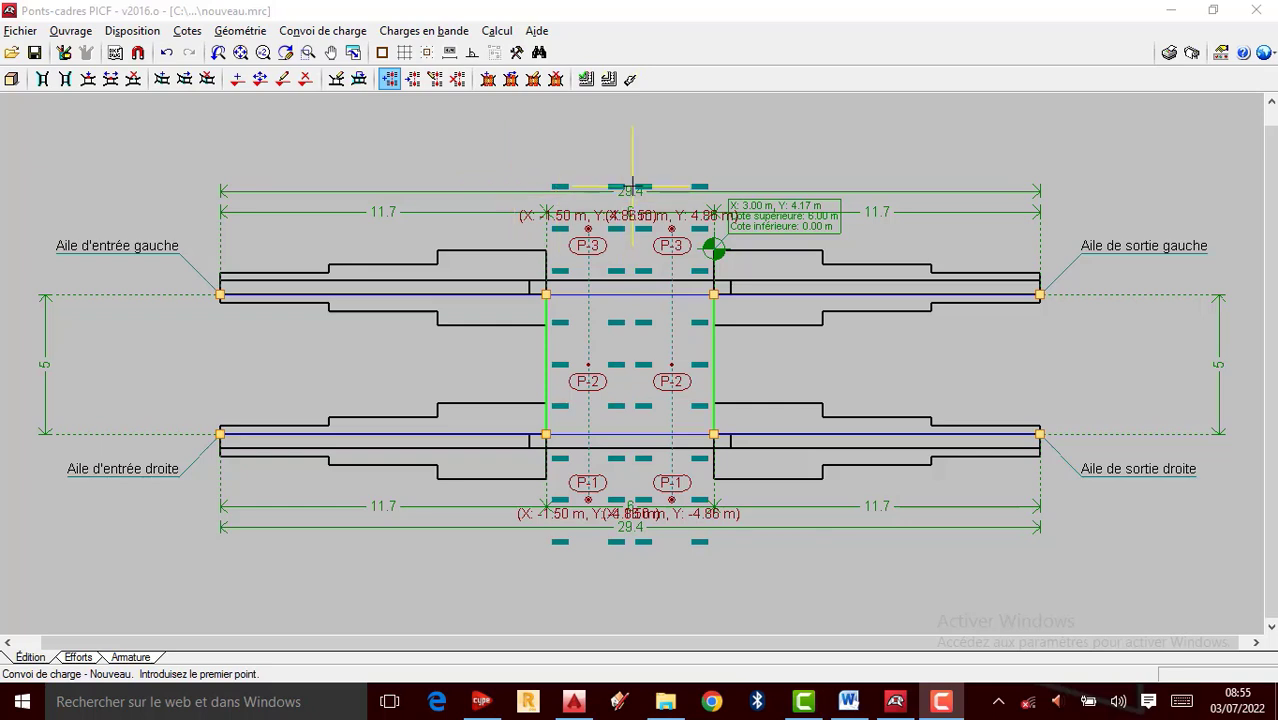
pyautogui.scroll(1, 630, 184)
pyautogui.scroll(-1, 628, 187)
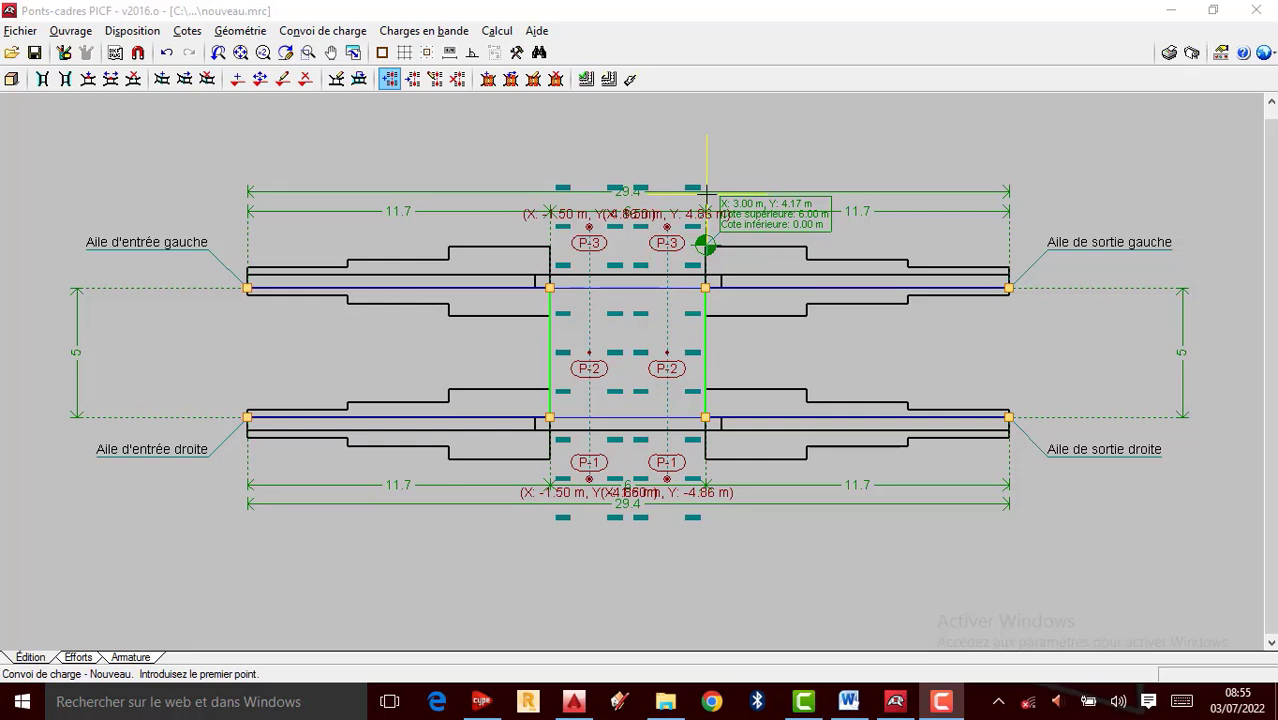
pyautogui.scroll(1, 707, 192)
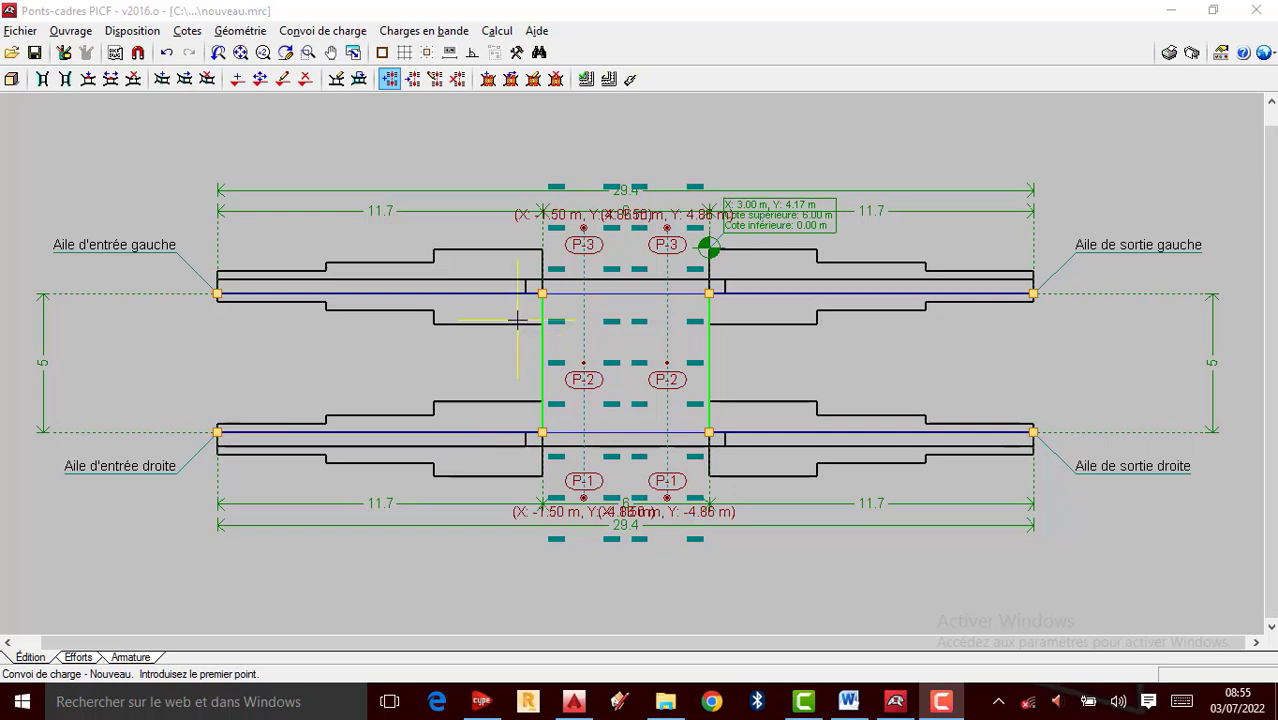
pyautogui.scroll(1, 550, 285)
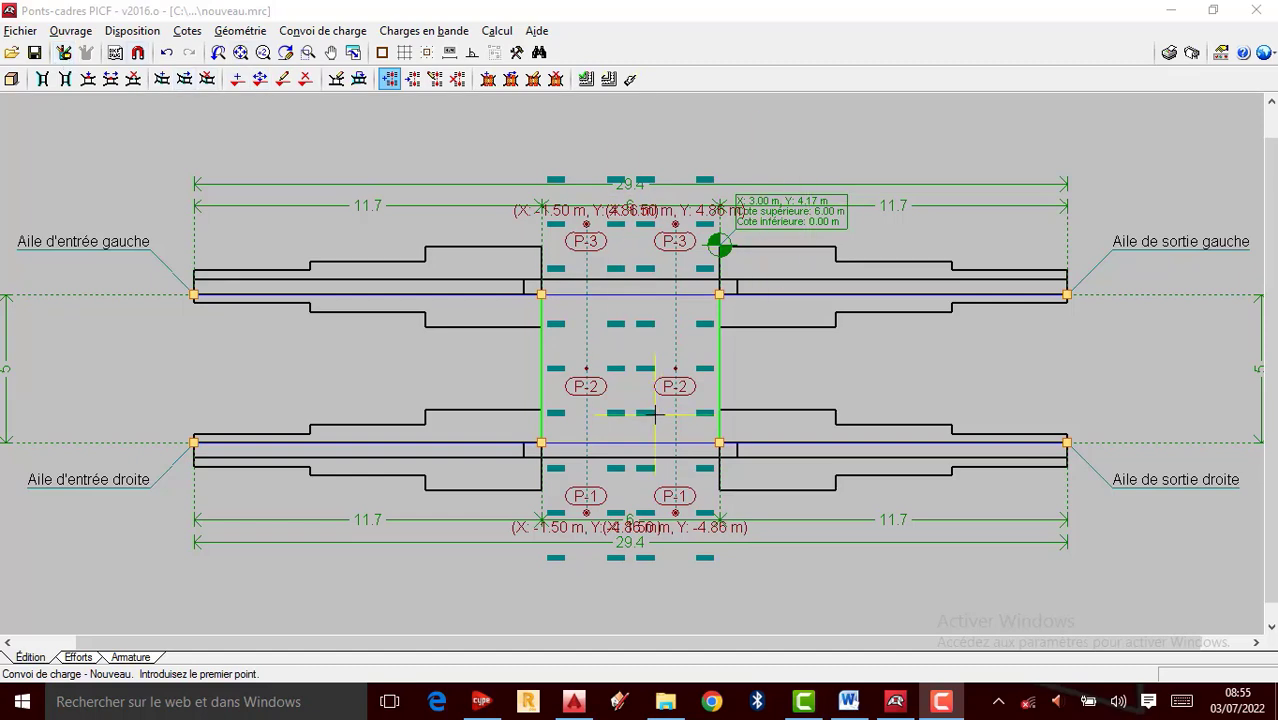
pyautogui.scroll(-1, 740, 377)
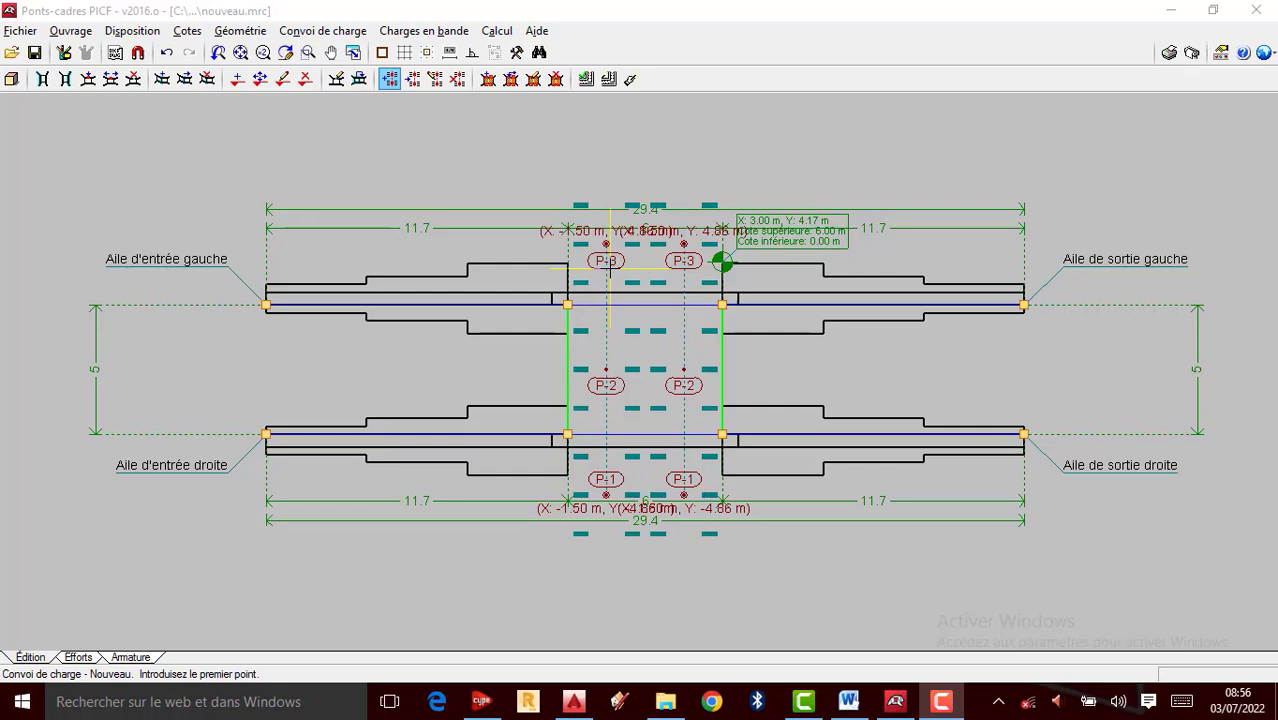
pyautogui.scroll(1, 618, 266)
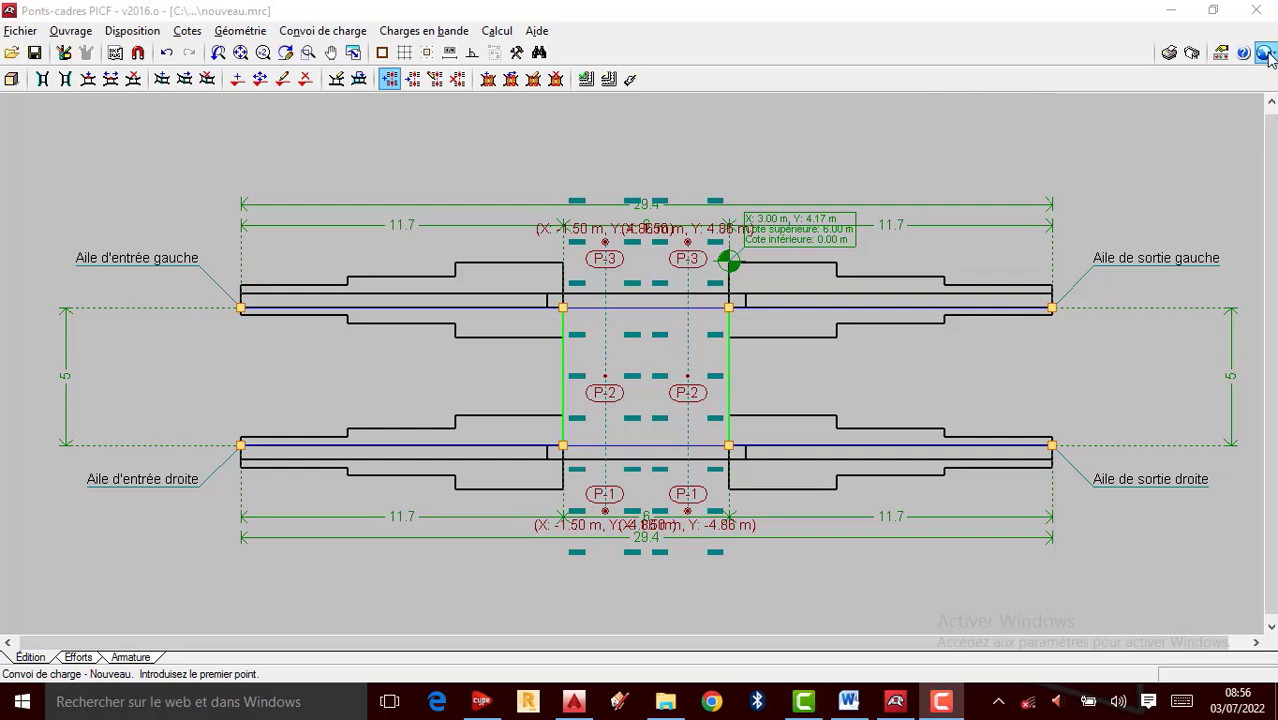
# Review the design codes available in the standards settings and close them without making a change
pyautogui.click(1265, 53)
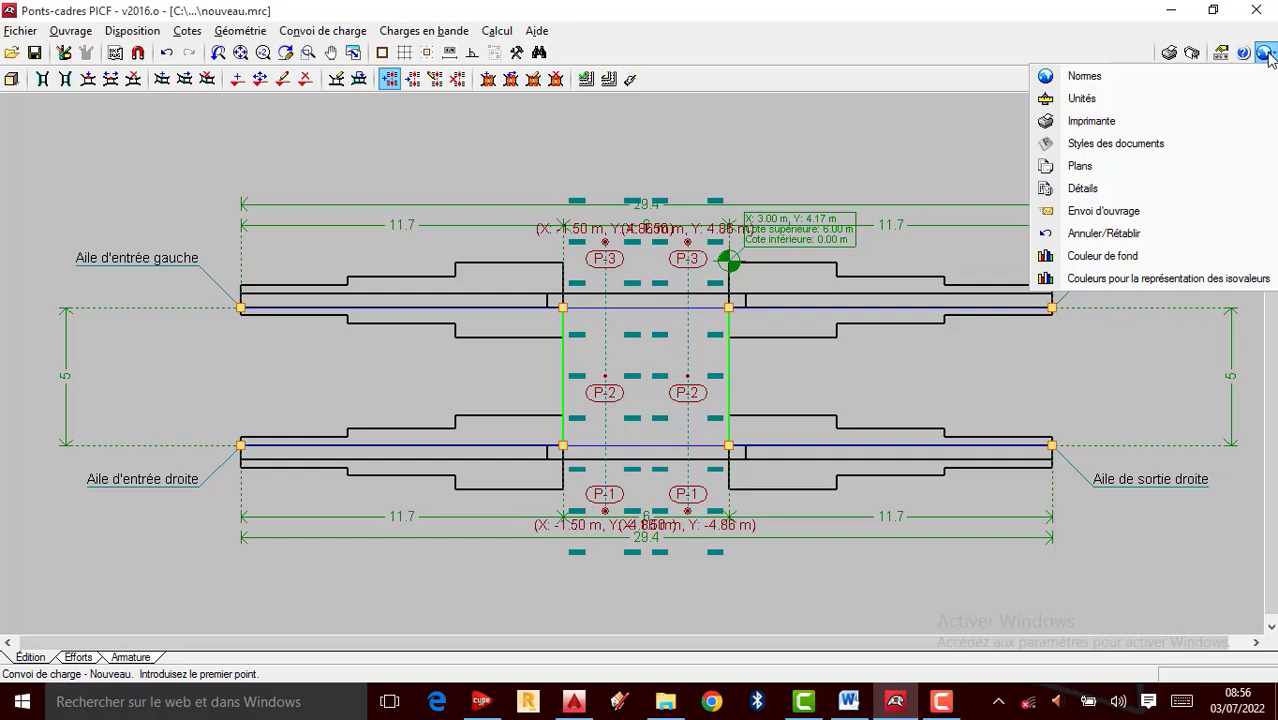
pyautogui.click(1129, 78)
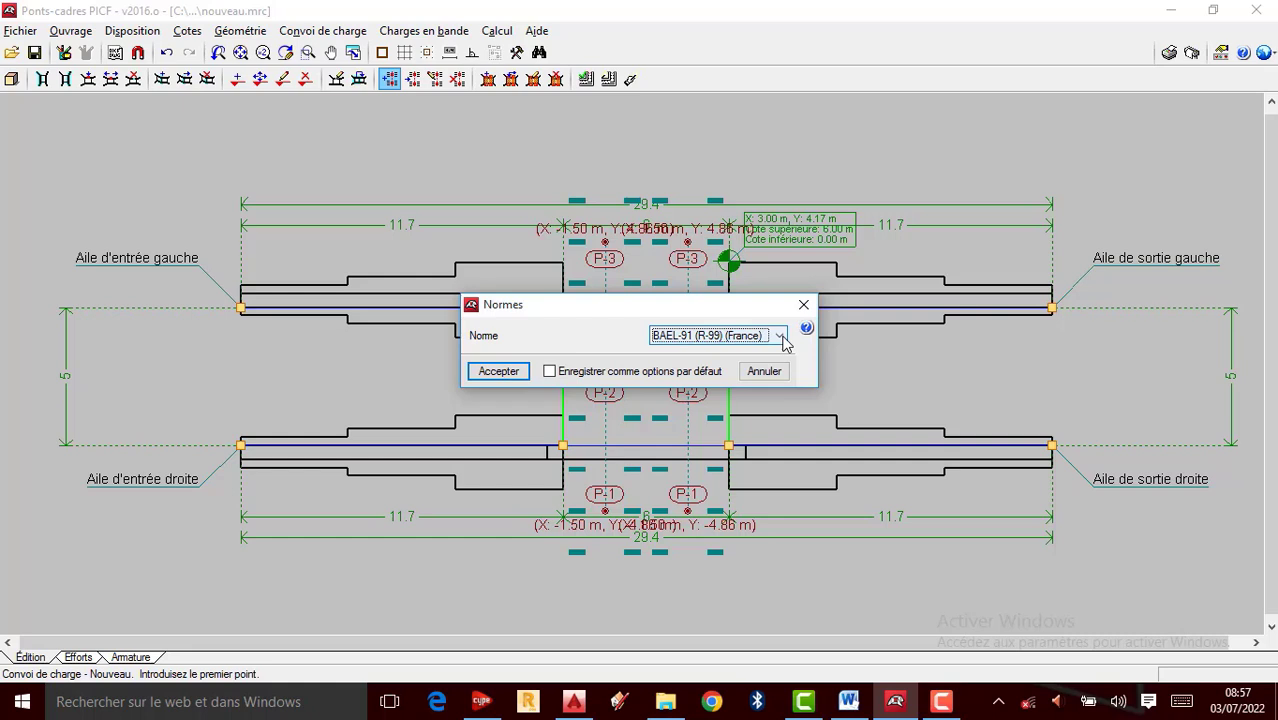
pyautogui.click(780, 336)
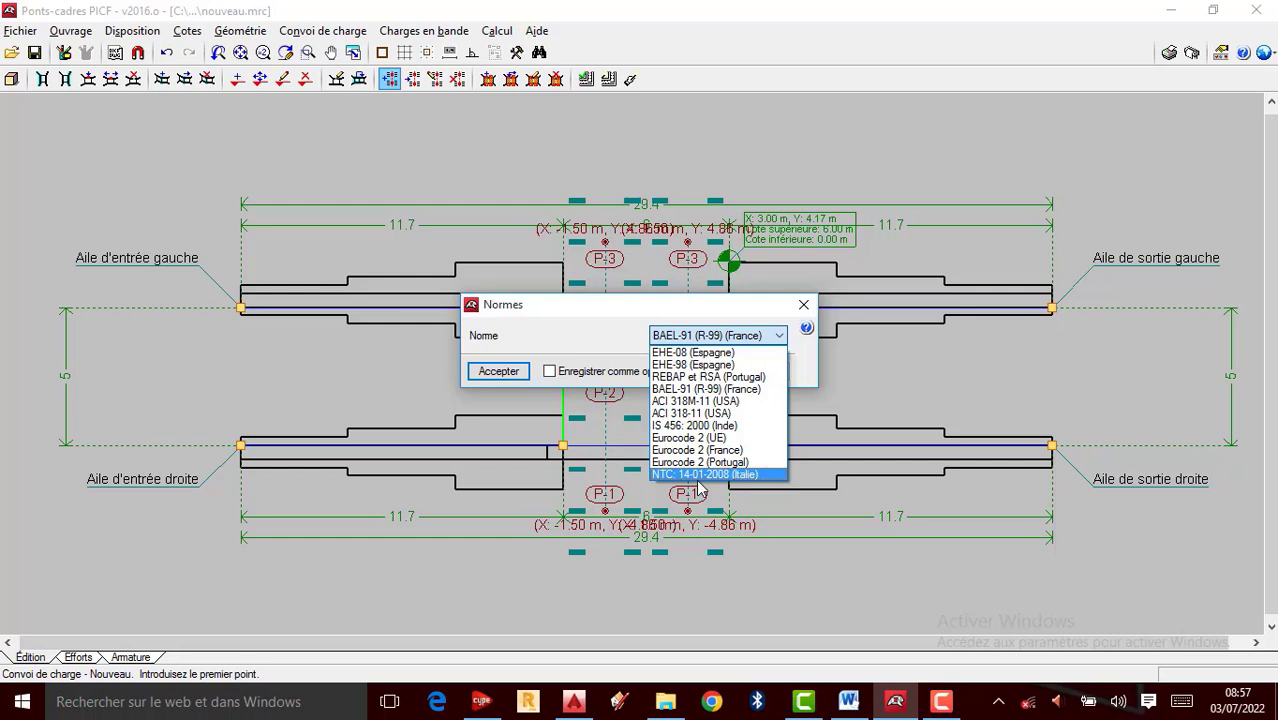
pyautogui.click(731, 332)
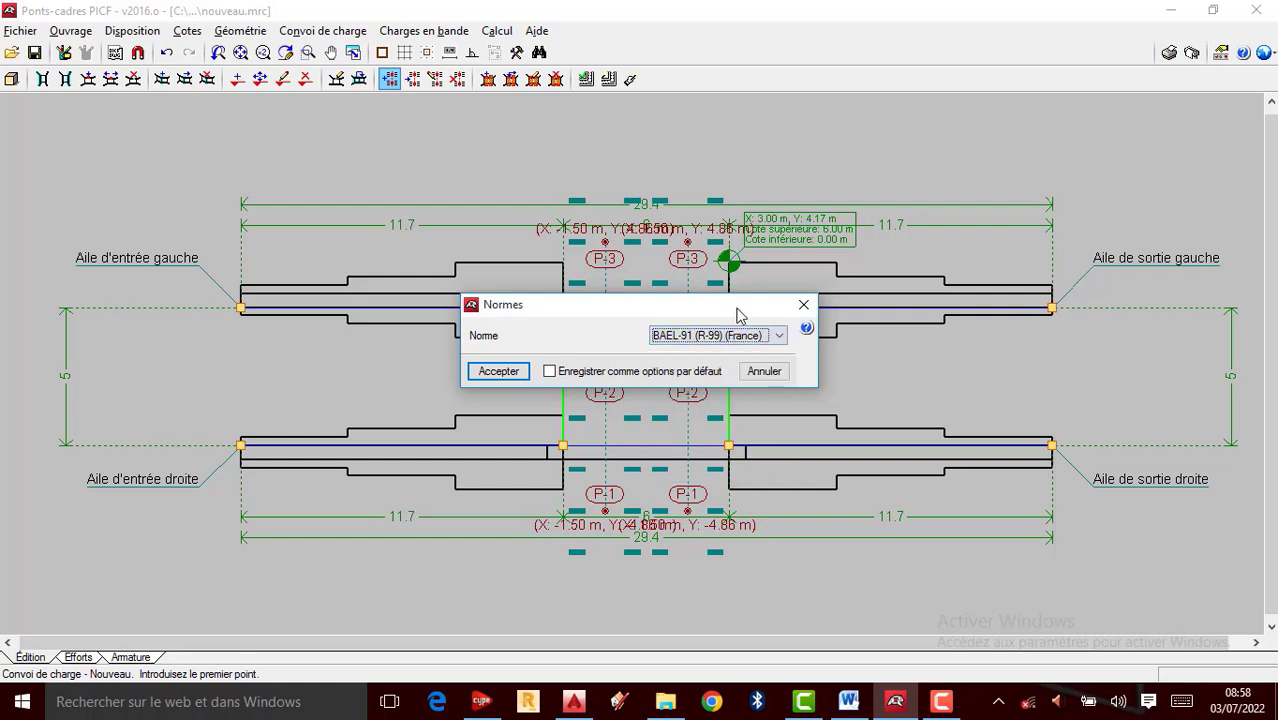
pyautogui.click(803, 308)
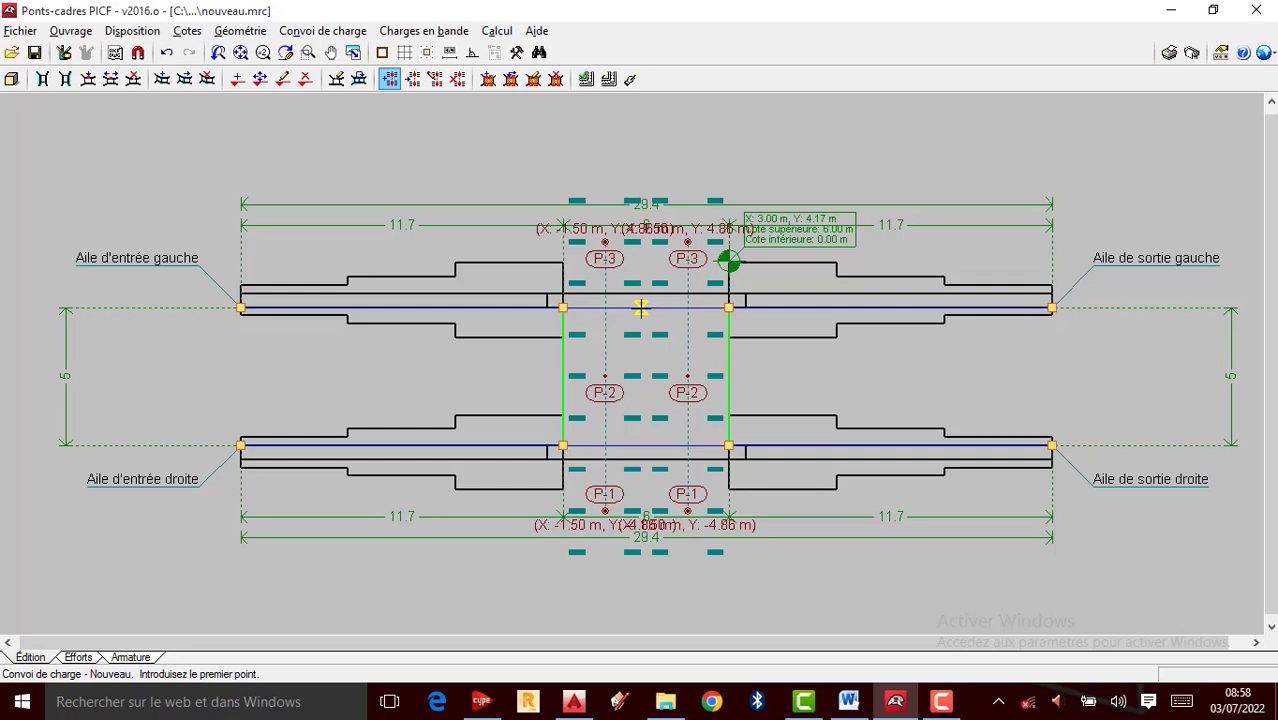
# Review the unit system and energy unit options in the unit settings and close them without making a change
pyautogui.click(1266, 54)
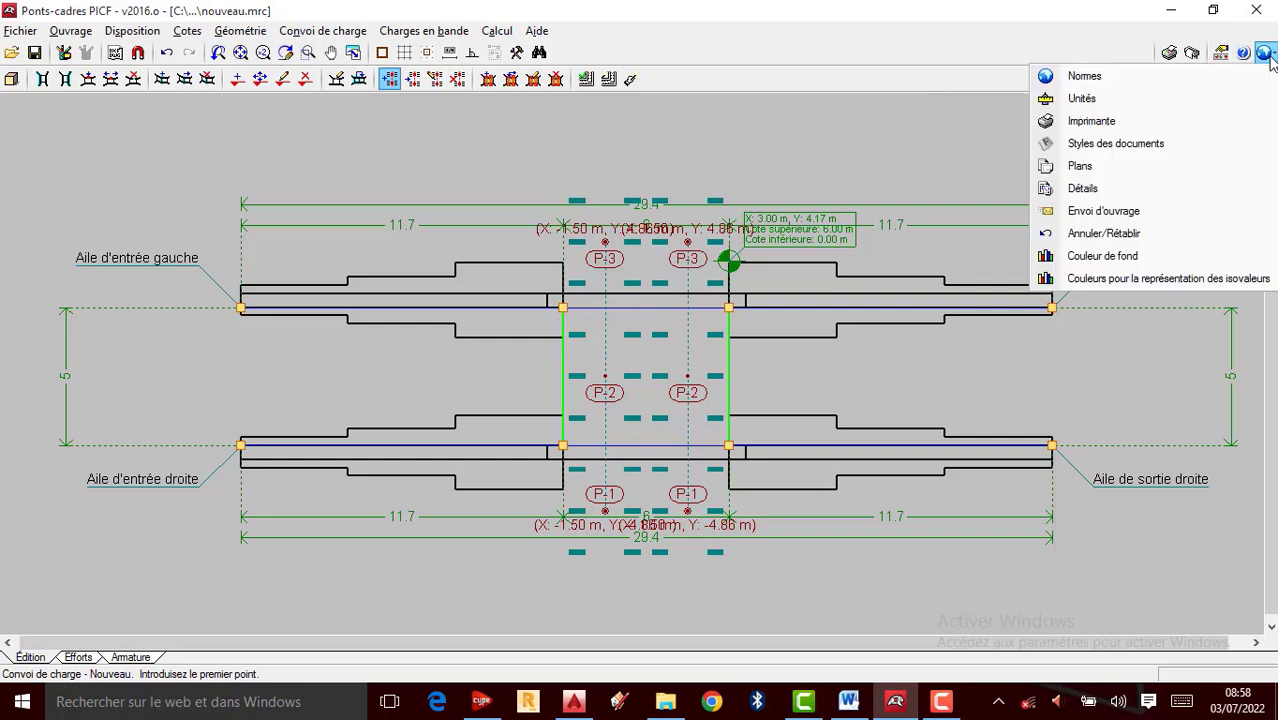
pyautogui.click(1095, 100)
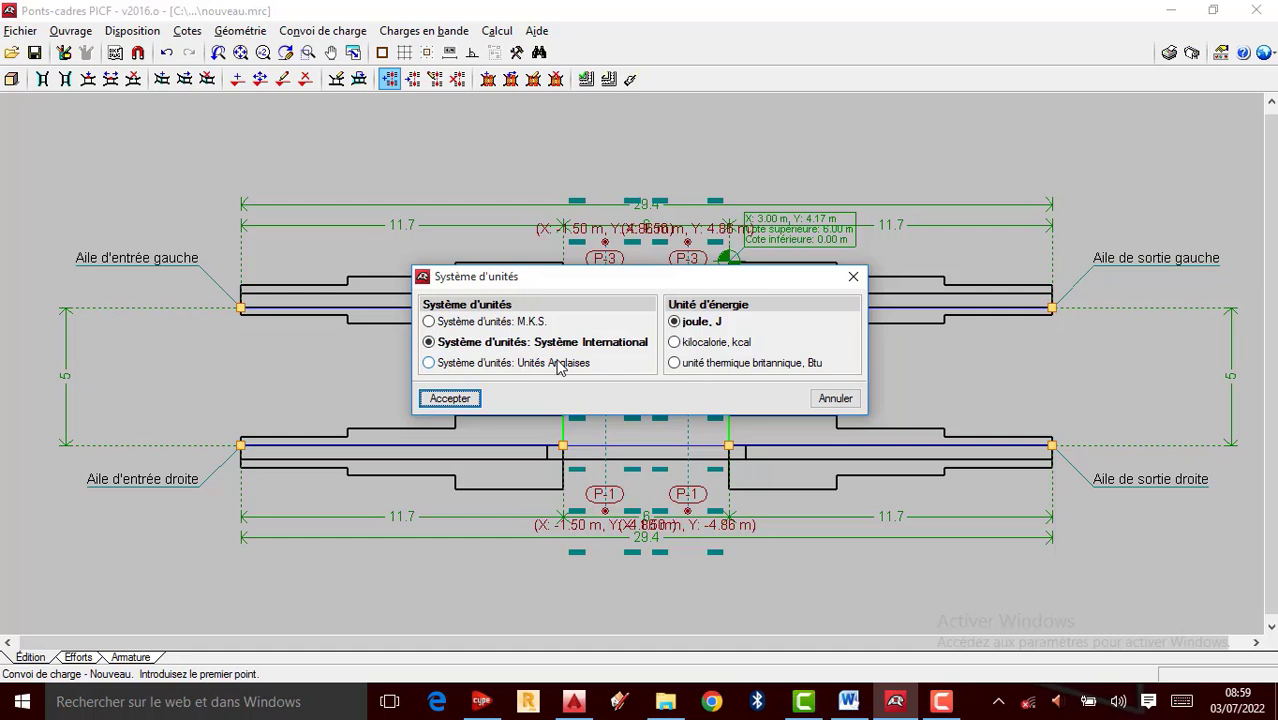
pyautogui.click(853, 277)
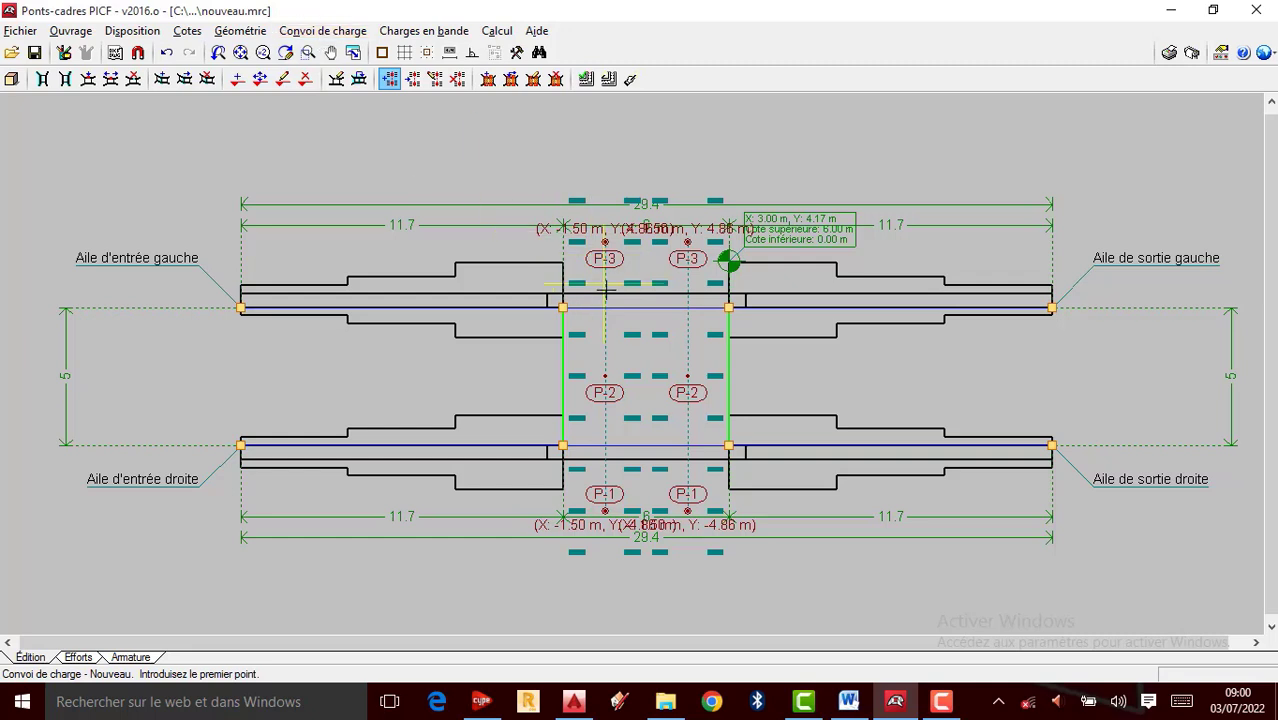
# Leave the new load train command to view the bare bridge plan, and restart it to inspect the load trains on the deck
pyautogui.press('Escape')
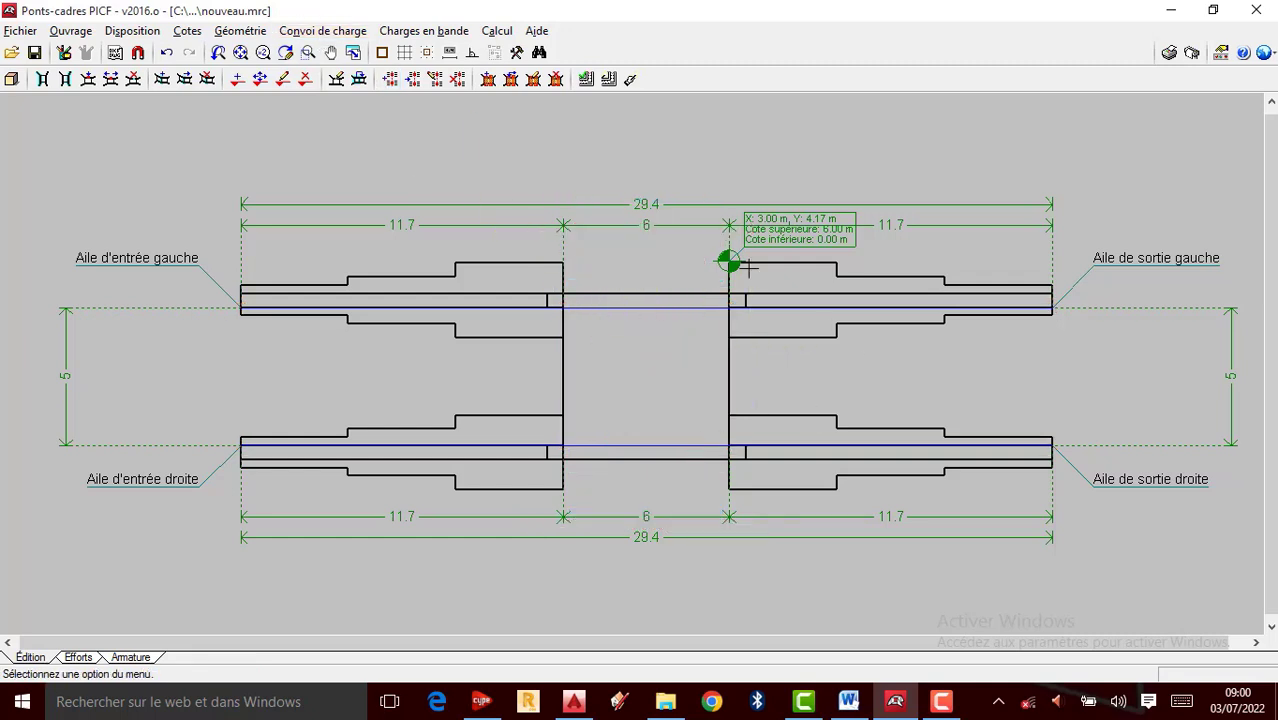
pyautogui.scroll(2, 668, 351)
pyautogui.scroll(-3, 659, 355)
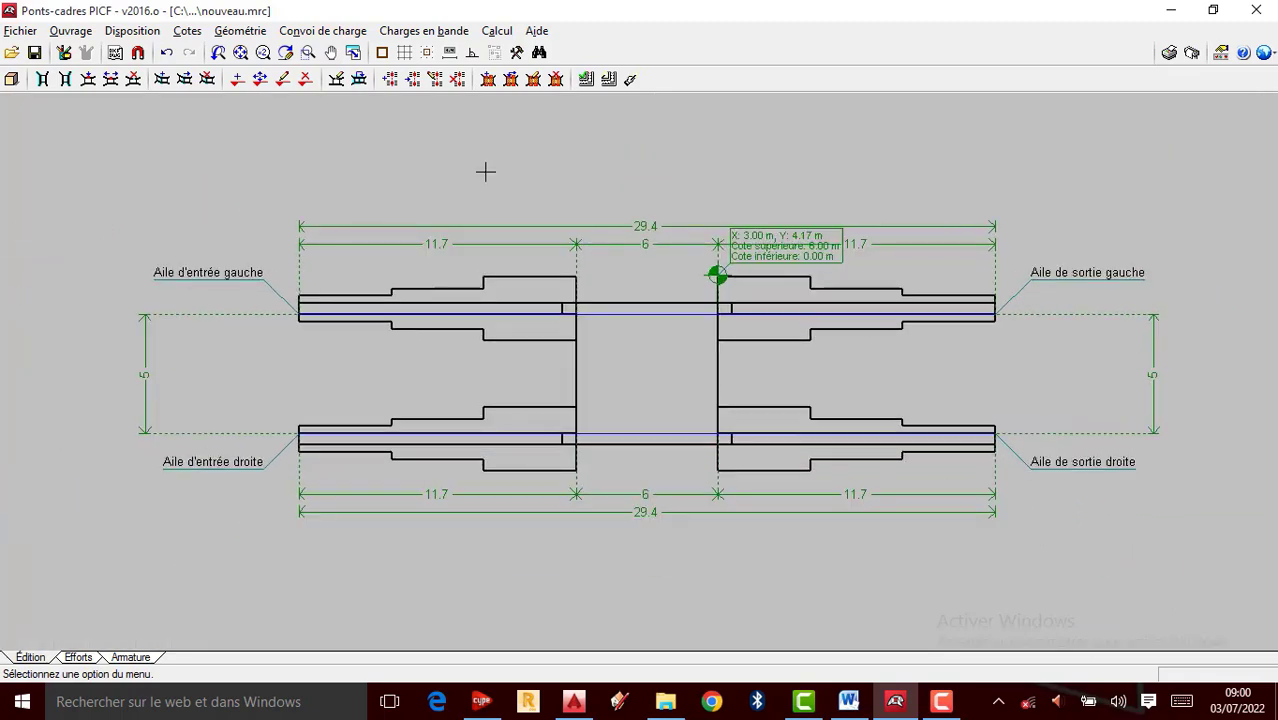
pyautogui.click(330, 52)
pyautogui.scroll(1, 645, 222)
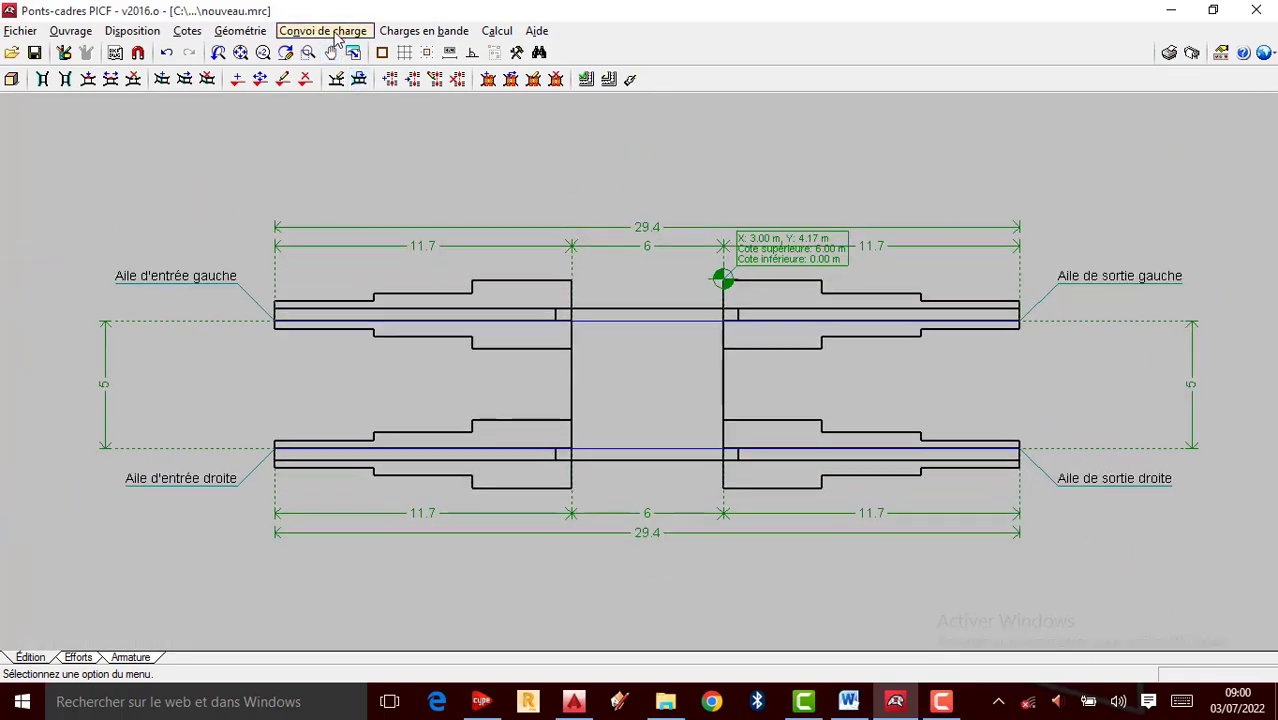
pyautogui.click(337, 37)
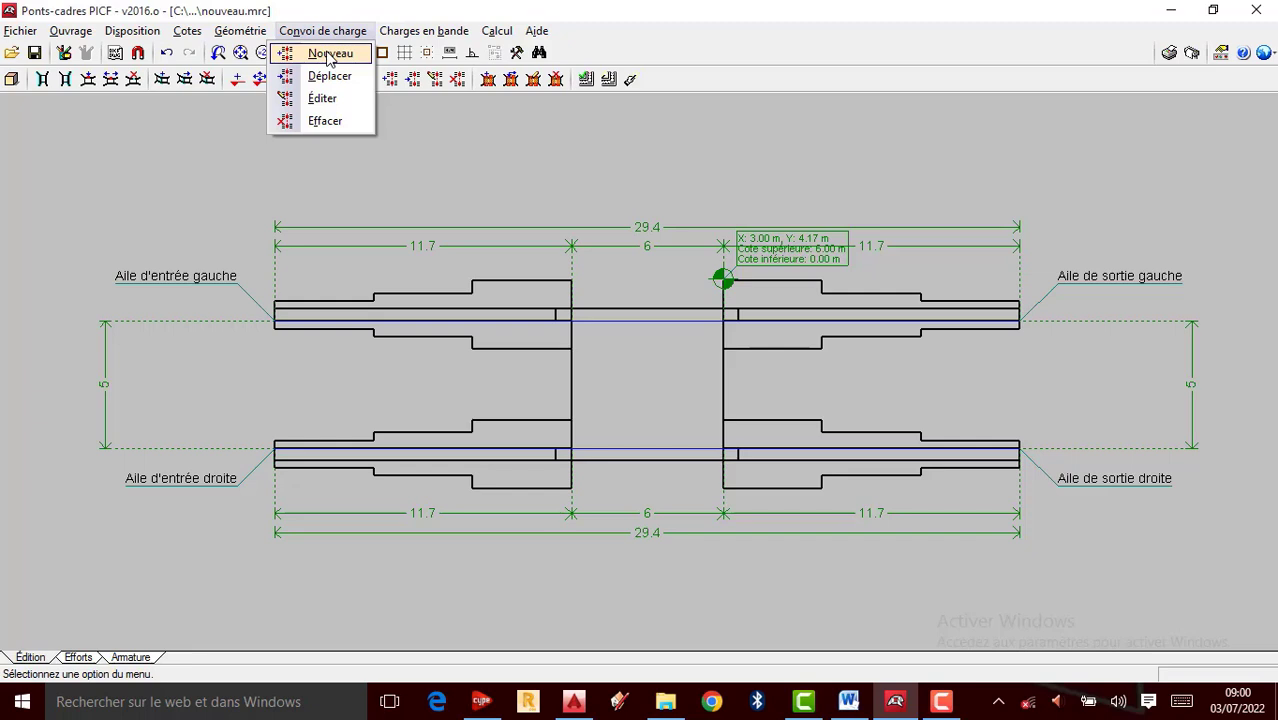
pyautogui.click(329, 55)
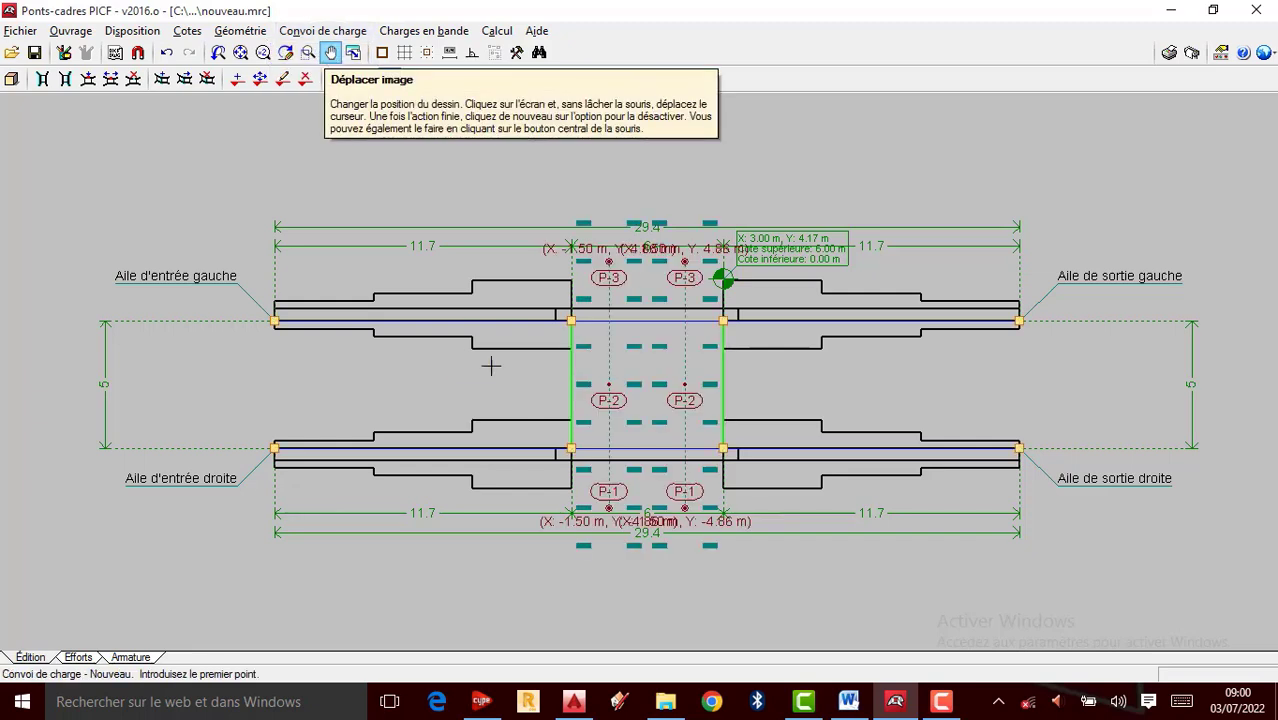
pyautogui.scroll(1, 646, 424)
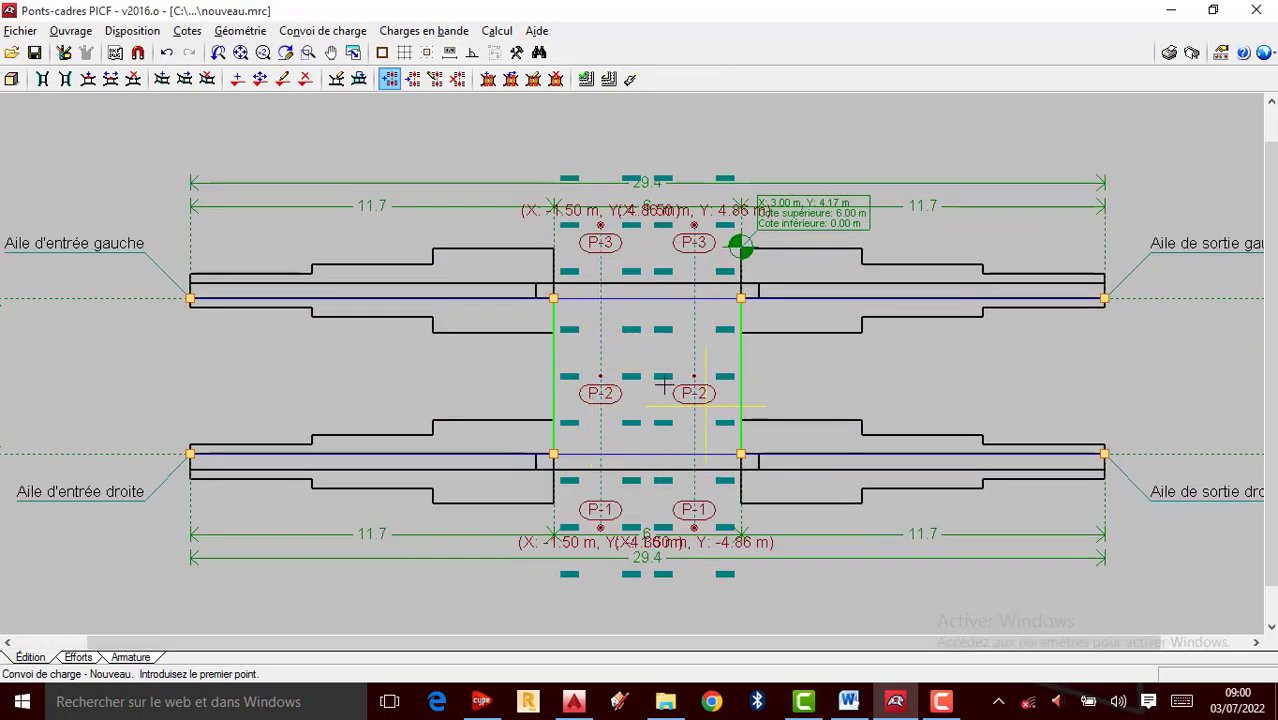
pyautogui.scroll(1, 578, 380)
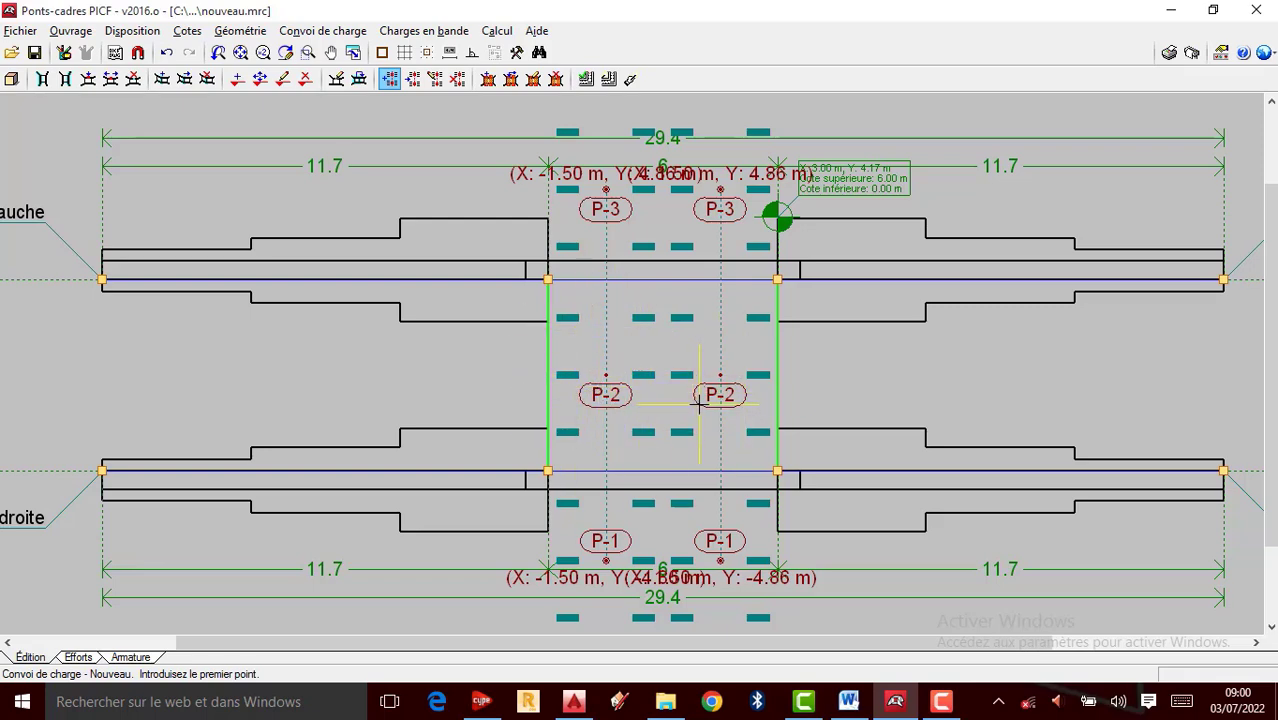
# Erase both existing load trains from the bridge deck, one after the other
pyautogui.click(306, 31)
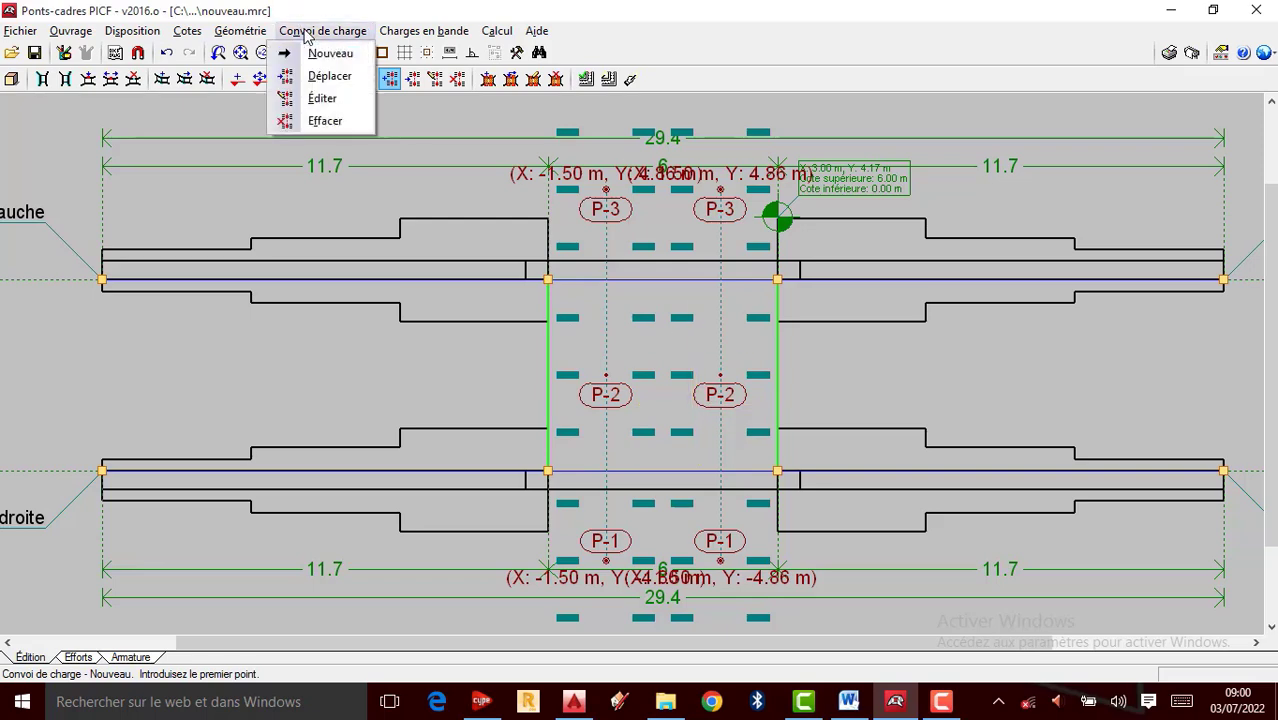
pyautogui.click(326, 121)
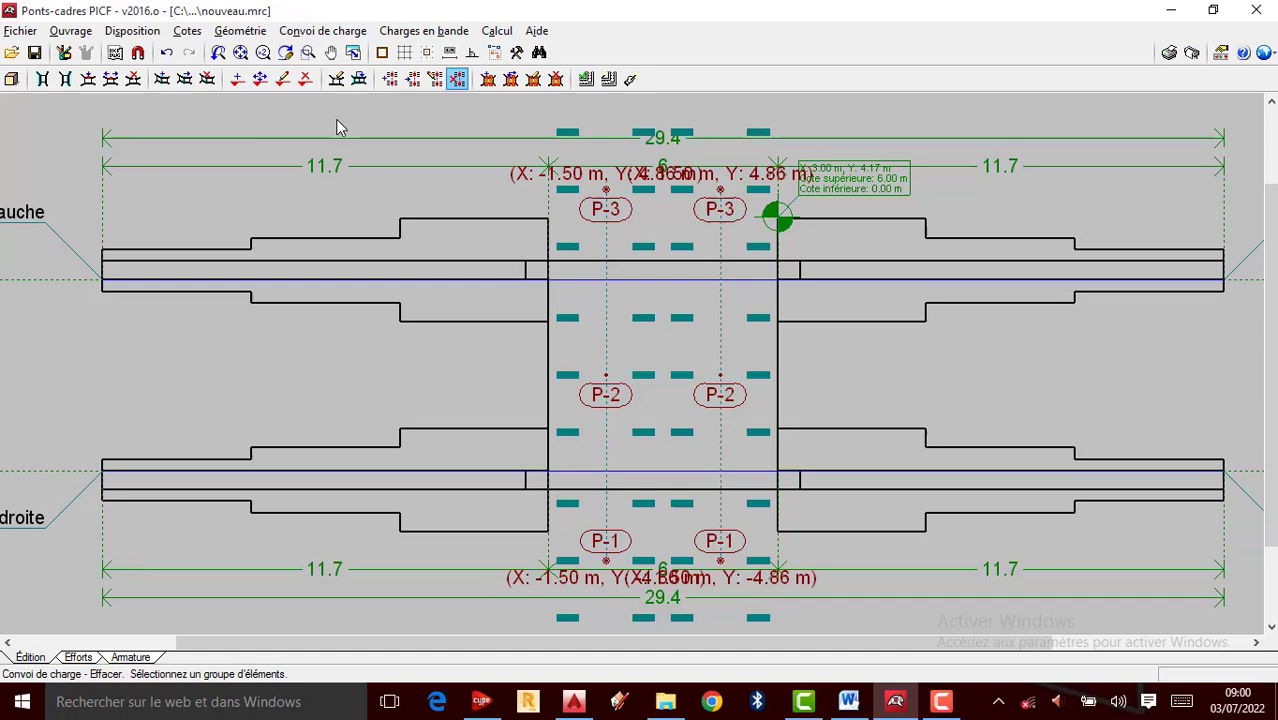
pyautogui.click(612, 398)
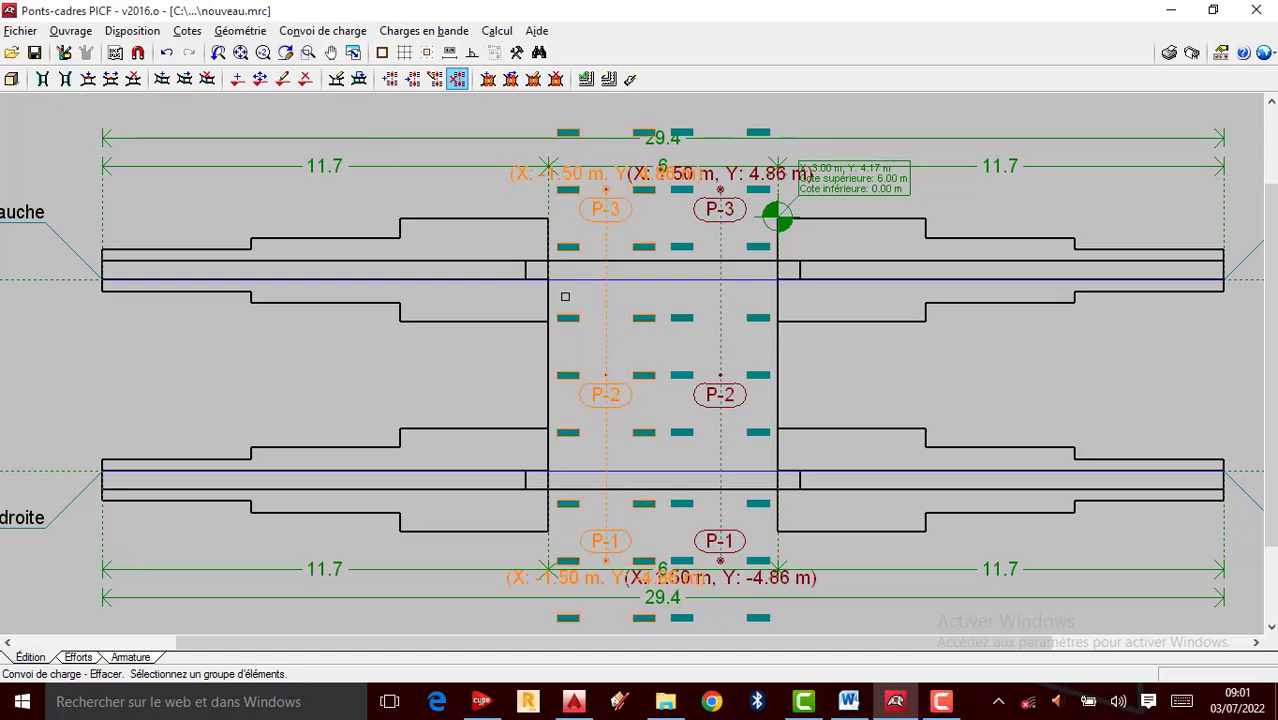
pyautogui.rightClick(730, 290)
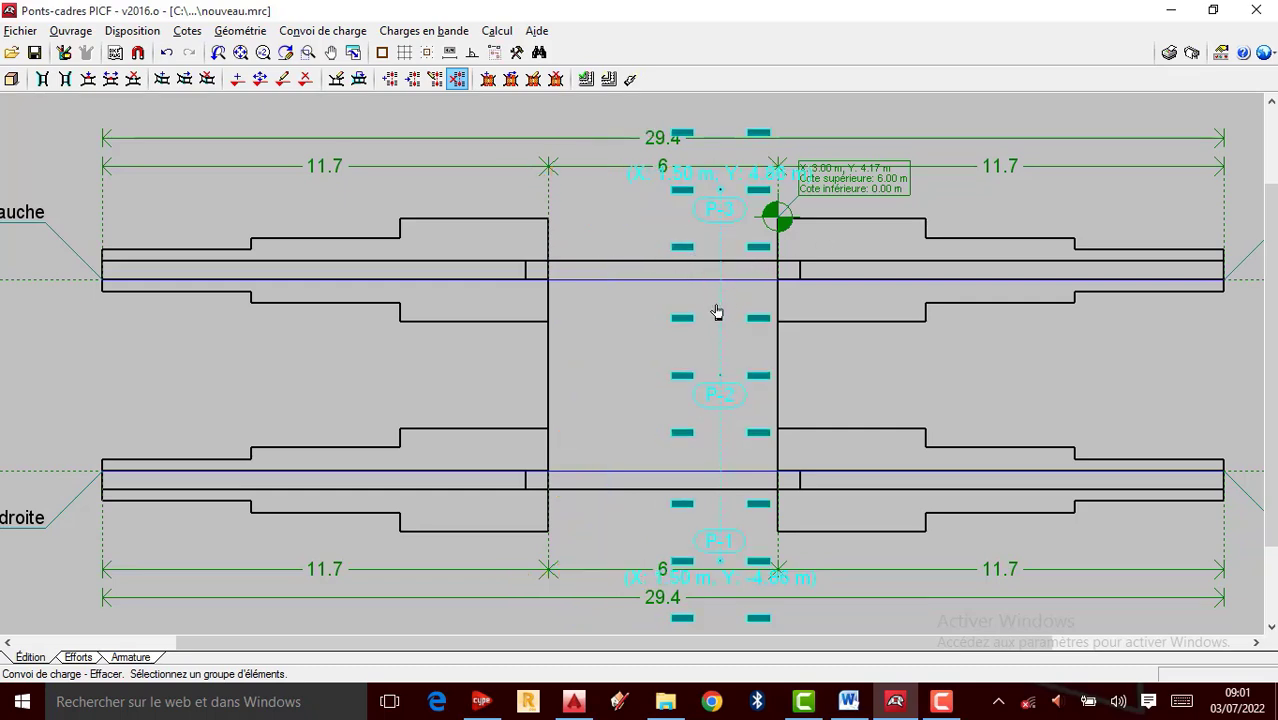
pyautogui.click(720, 312)
pyautogui.rightClick(722, 306)
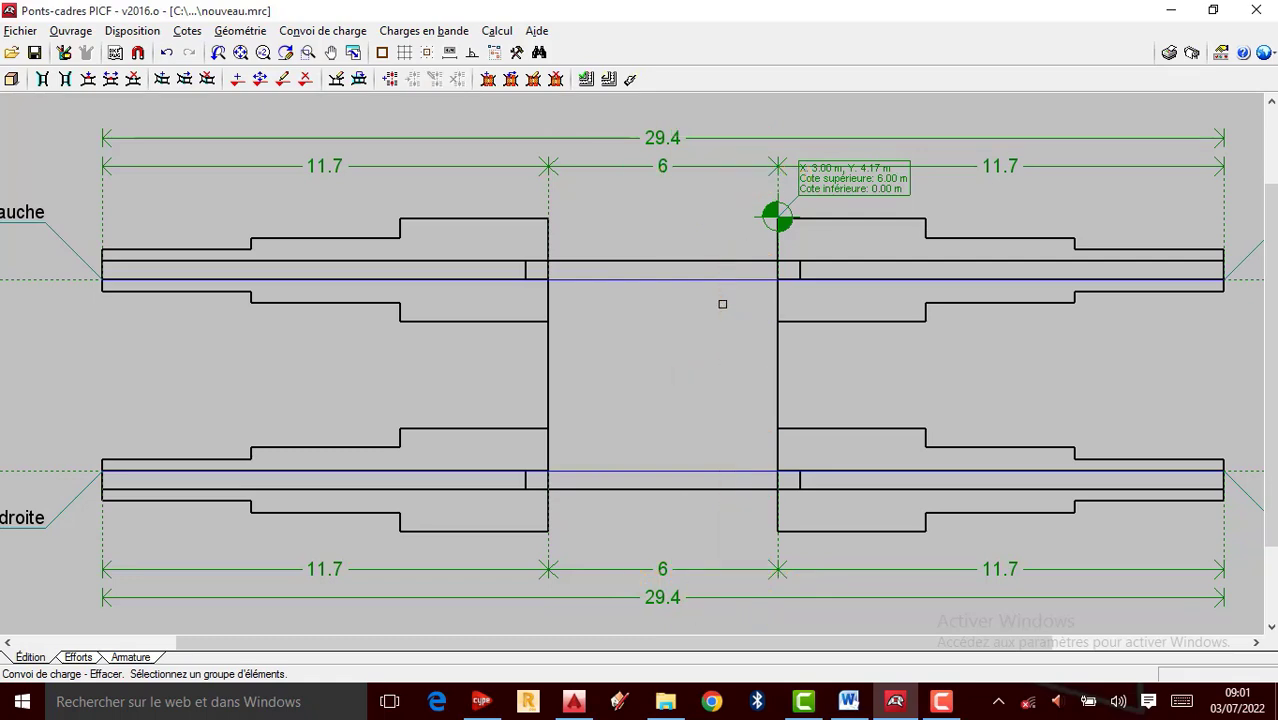
pyautogui.click(345, 31)
pyautogui.click(342, 55)
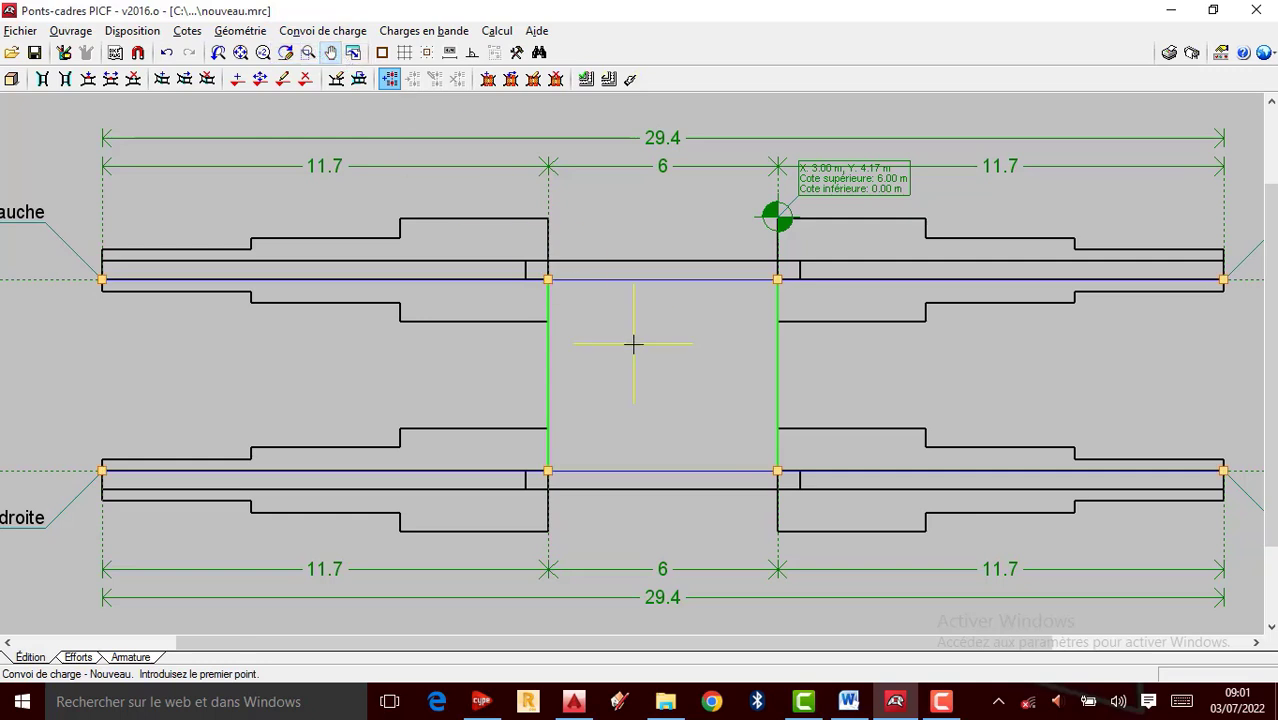
pyautogui.click(328, 33)
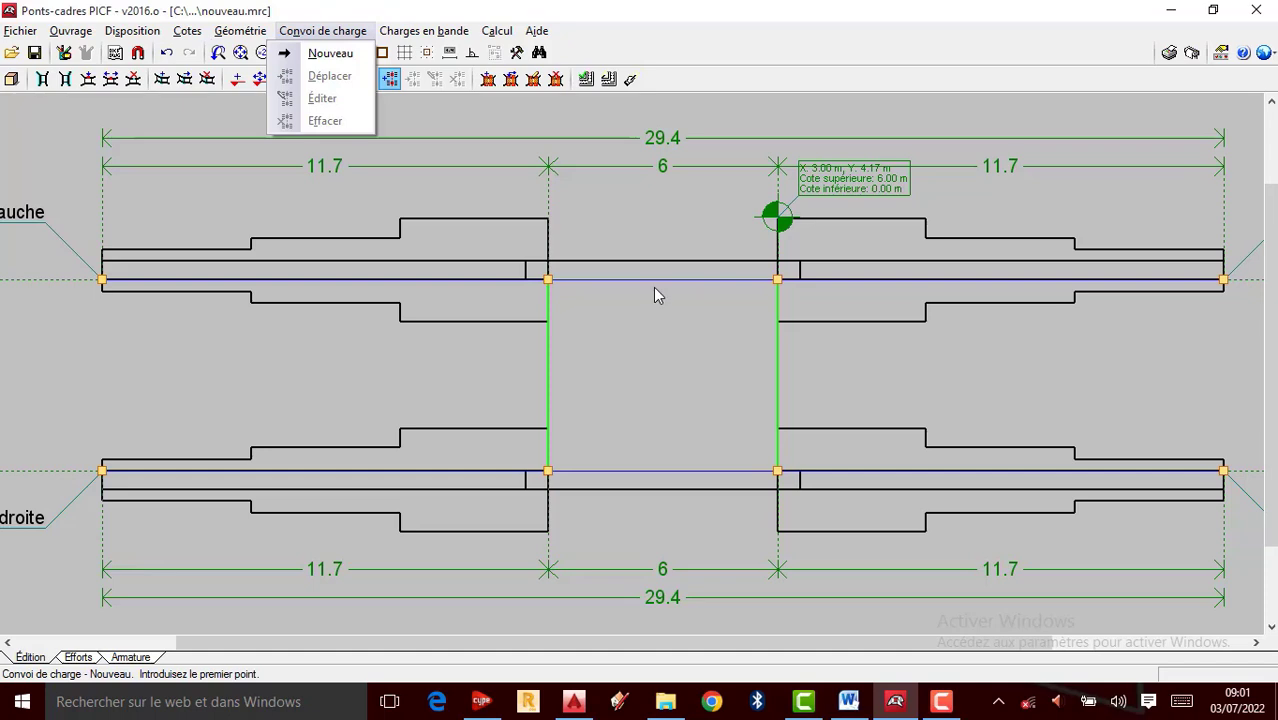
pyautogui.click(842, 396)
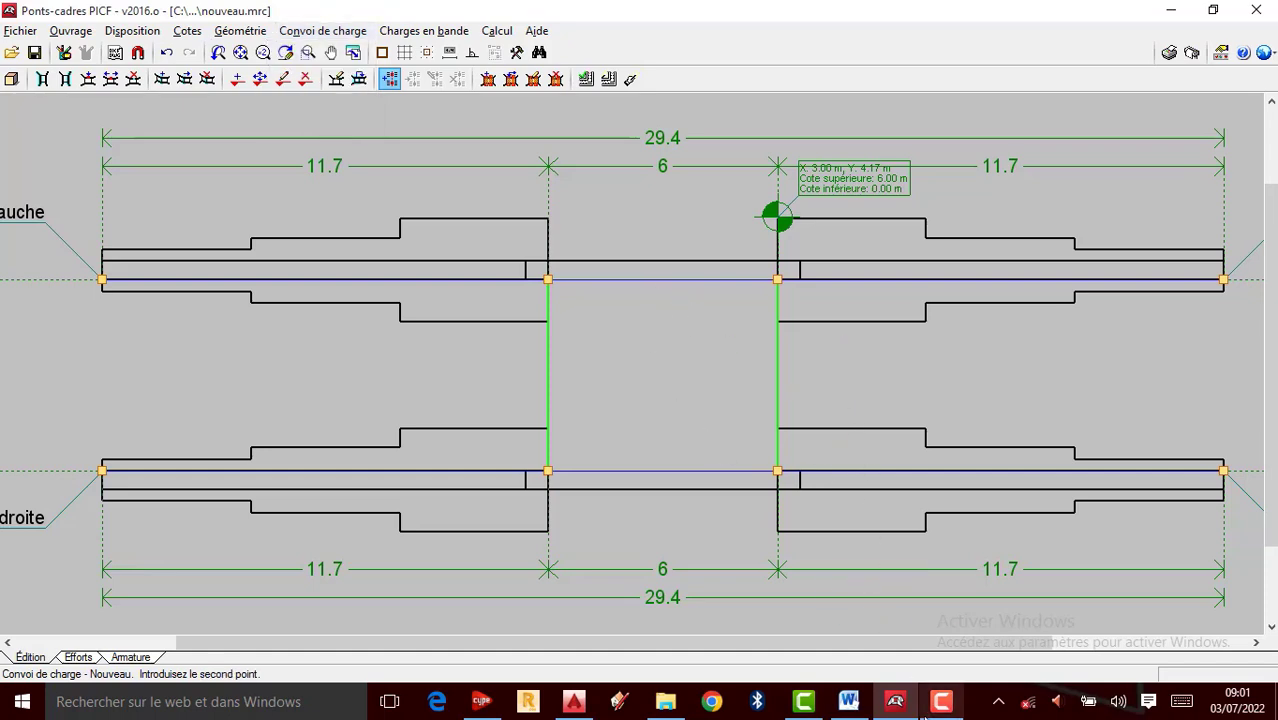
pyautogui.rightClick(802, 368)
pyautogui.click(941, 703)
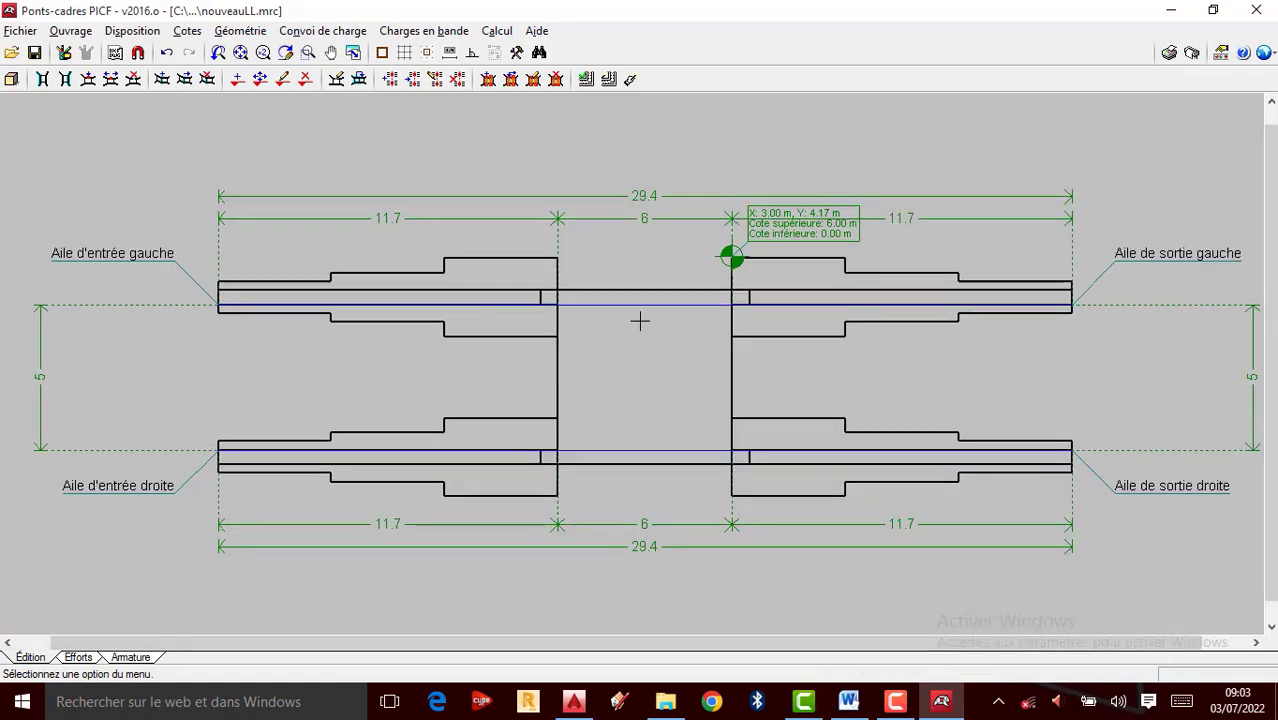
# Open the load train at X: -1.50 m for editing and review its train type and wheel layout
pyautogui.scroll(1, 640, 320)
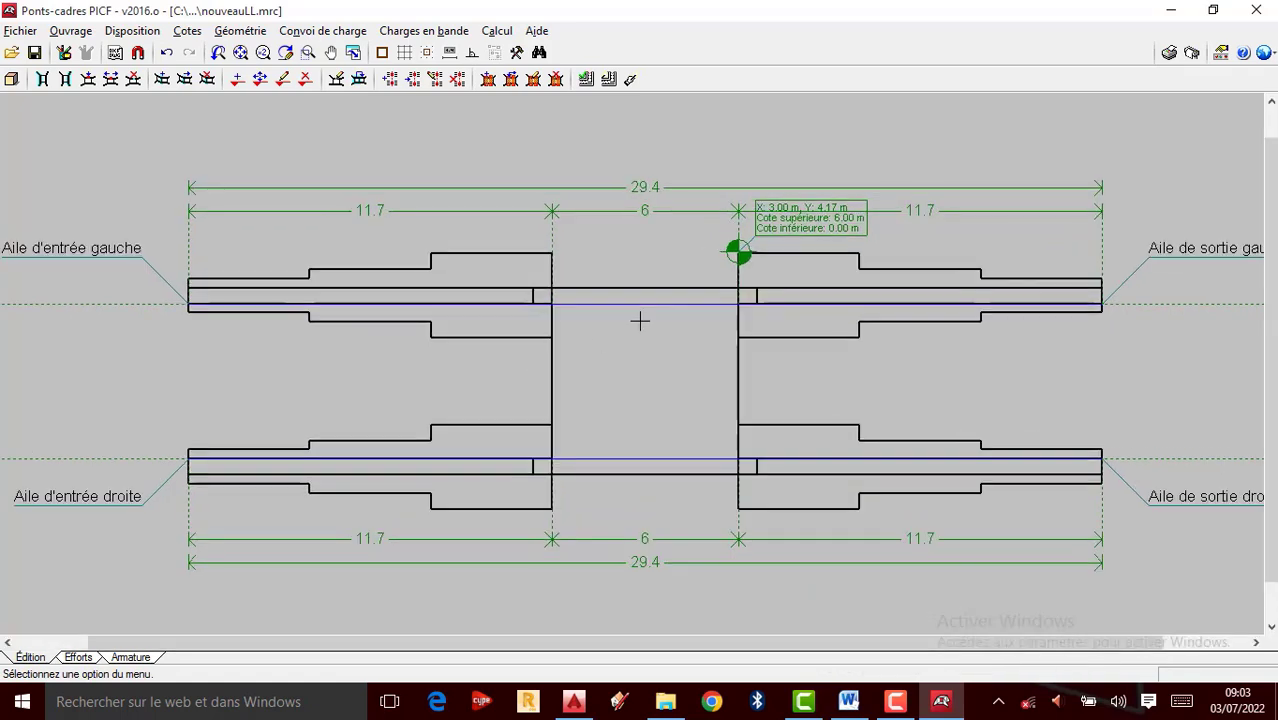
pyautogui.scroll(-2, 700, 350)
pyautogui.click(322, 31)
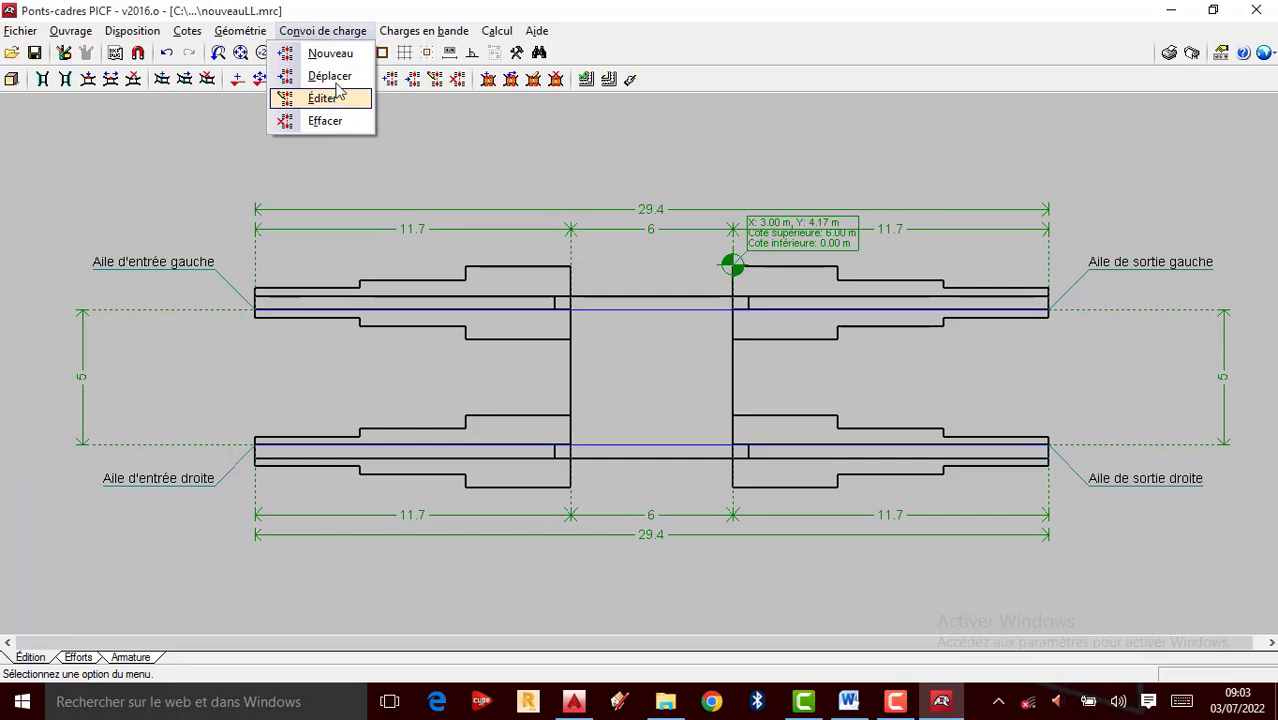
pyautogui.click(338, 58)
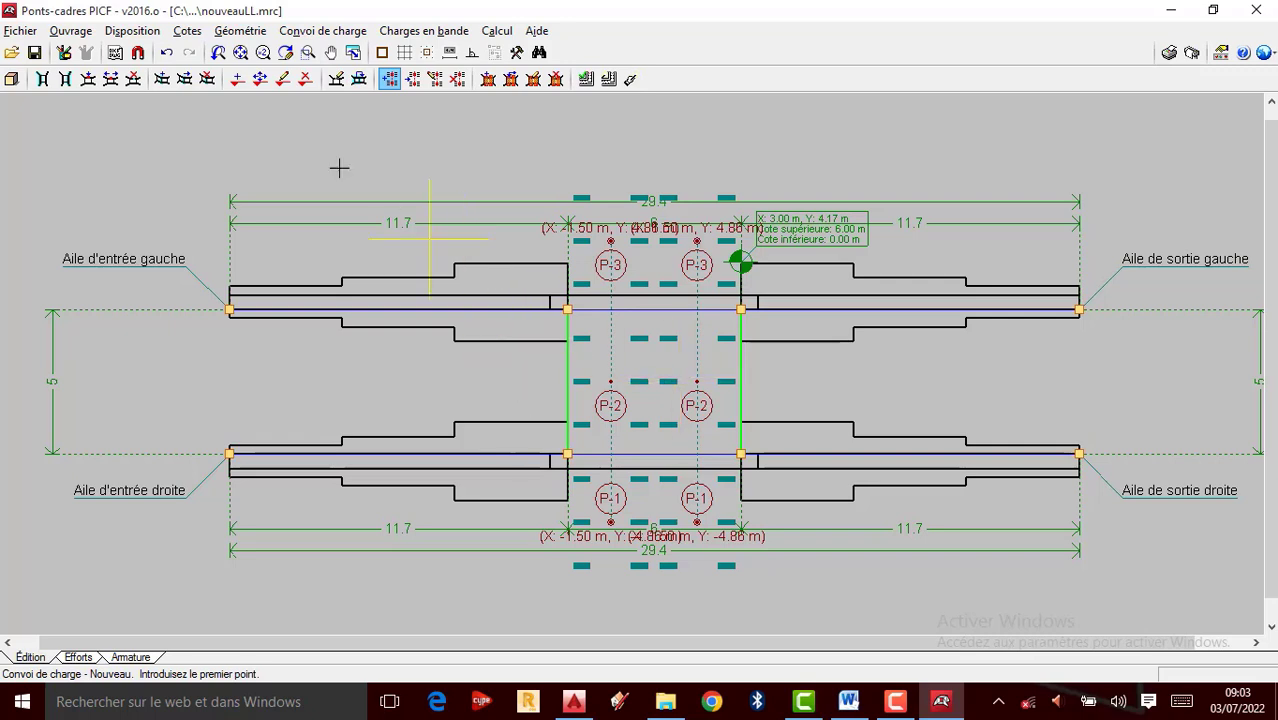
pyautogui.click(322, 31)
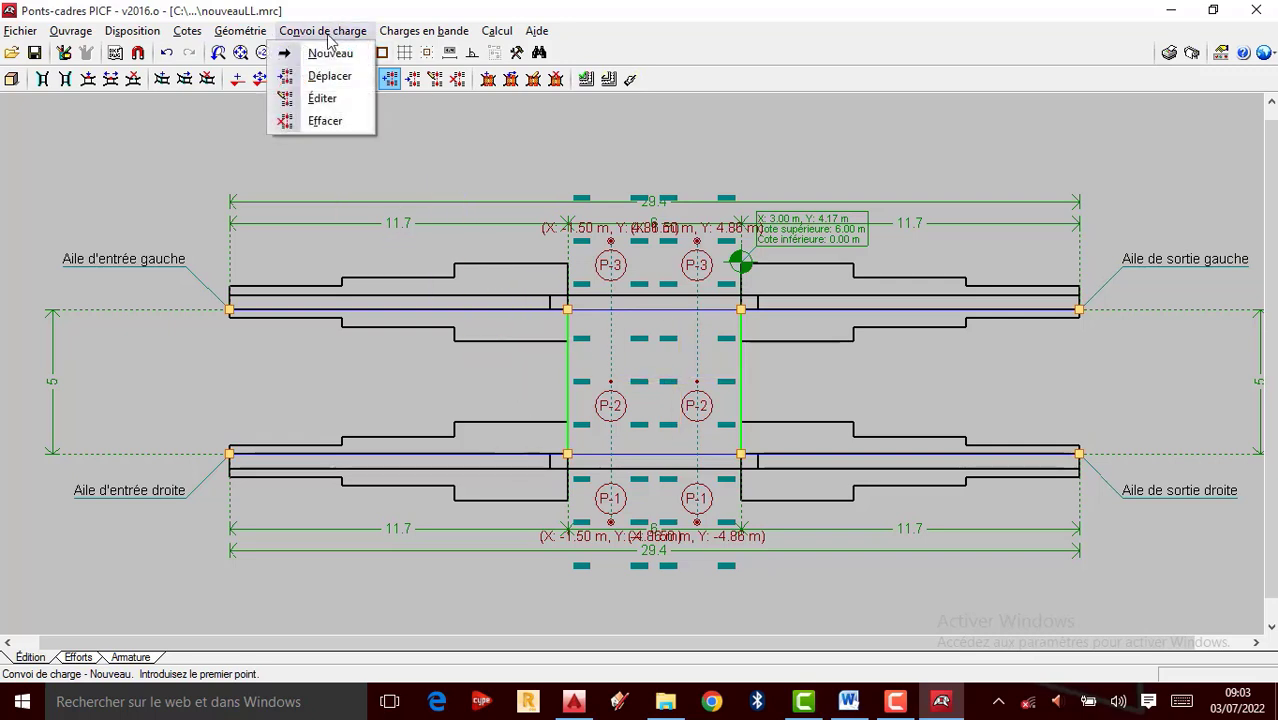
pyautogui.click(322, 98)
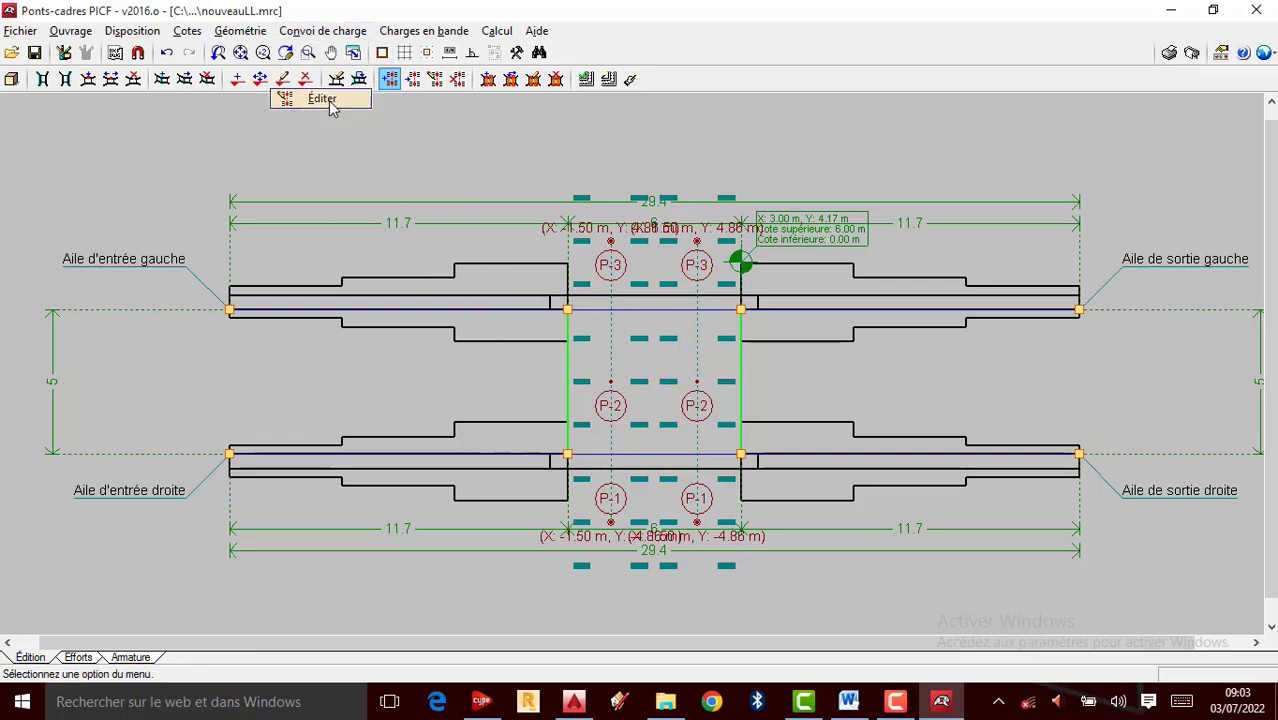
pyautogui.click(611, 389)
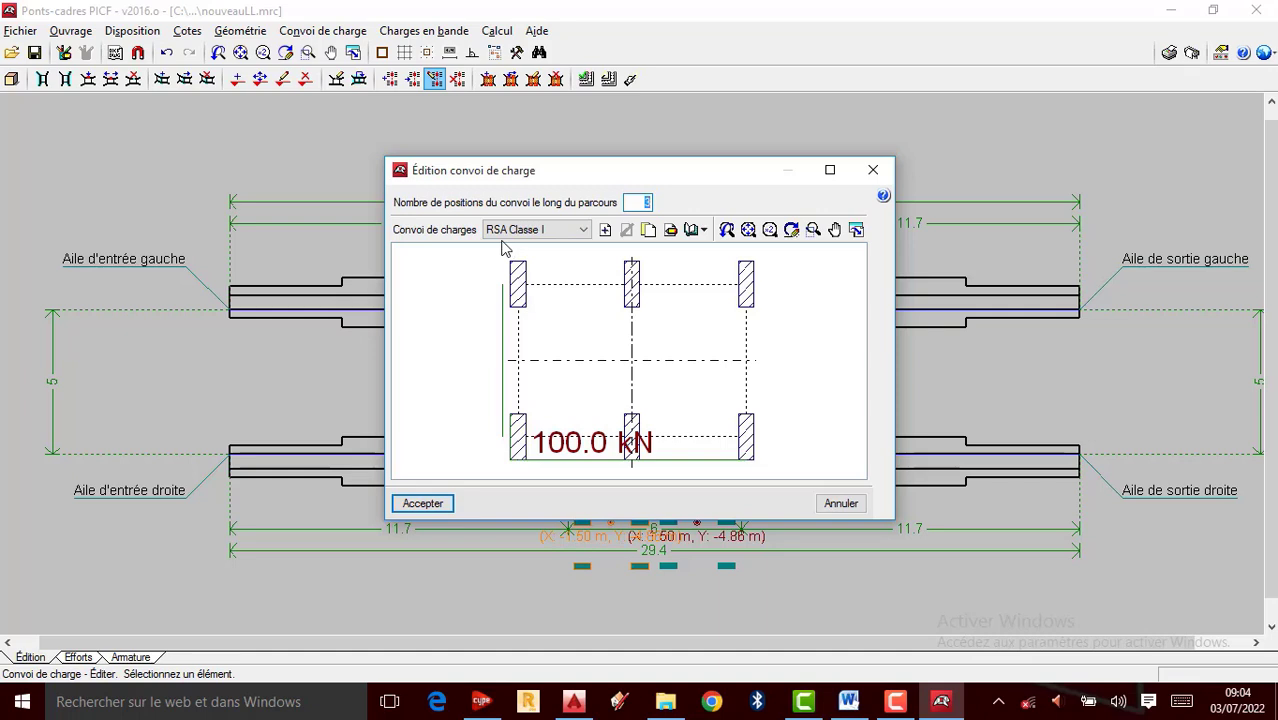
pyautogui.click(542, 230)
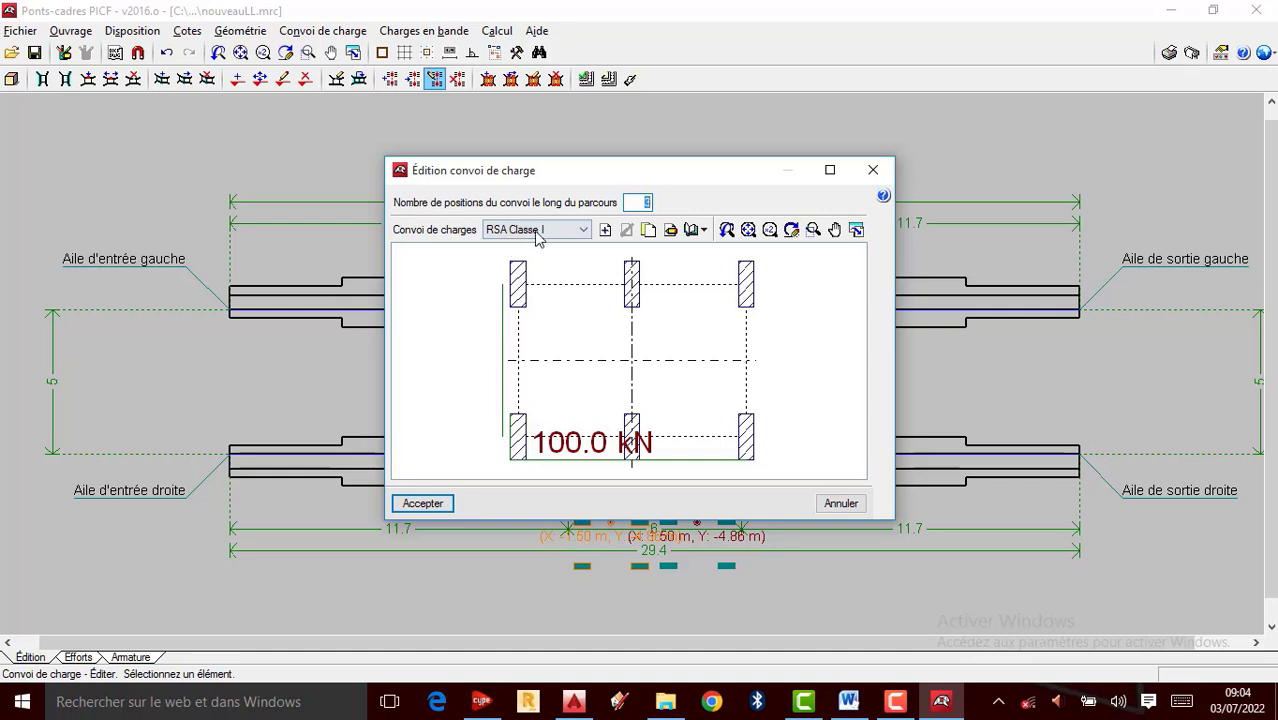
# Try to create a custom load train with a second load row, and close the load train editor without saving
pyautogui.click(604, 233)
pyautogui.click(604, 233)
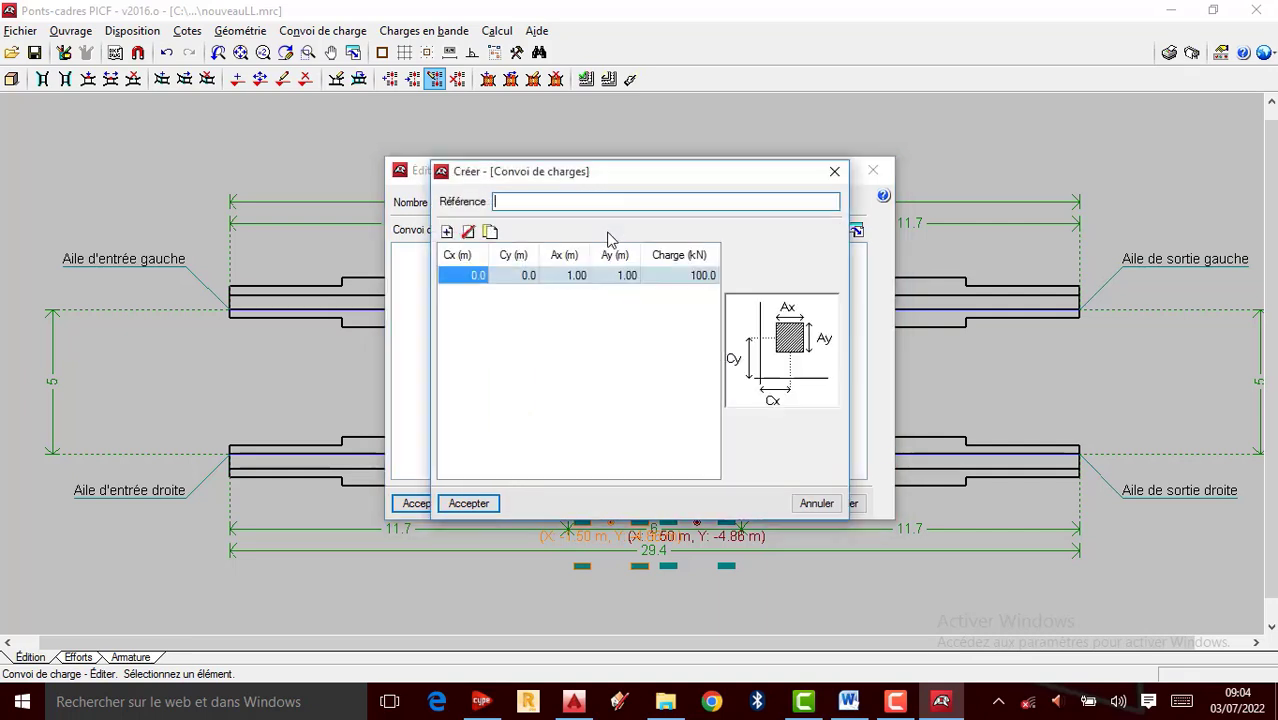
pyautogui.click(586, 280)
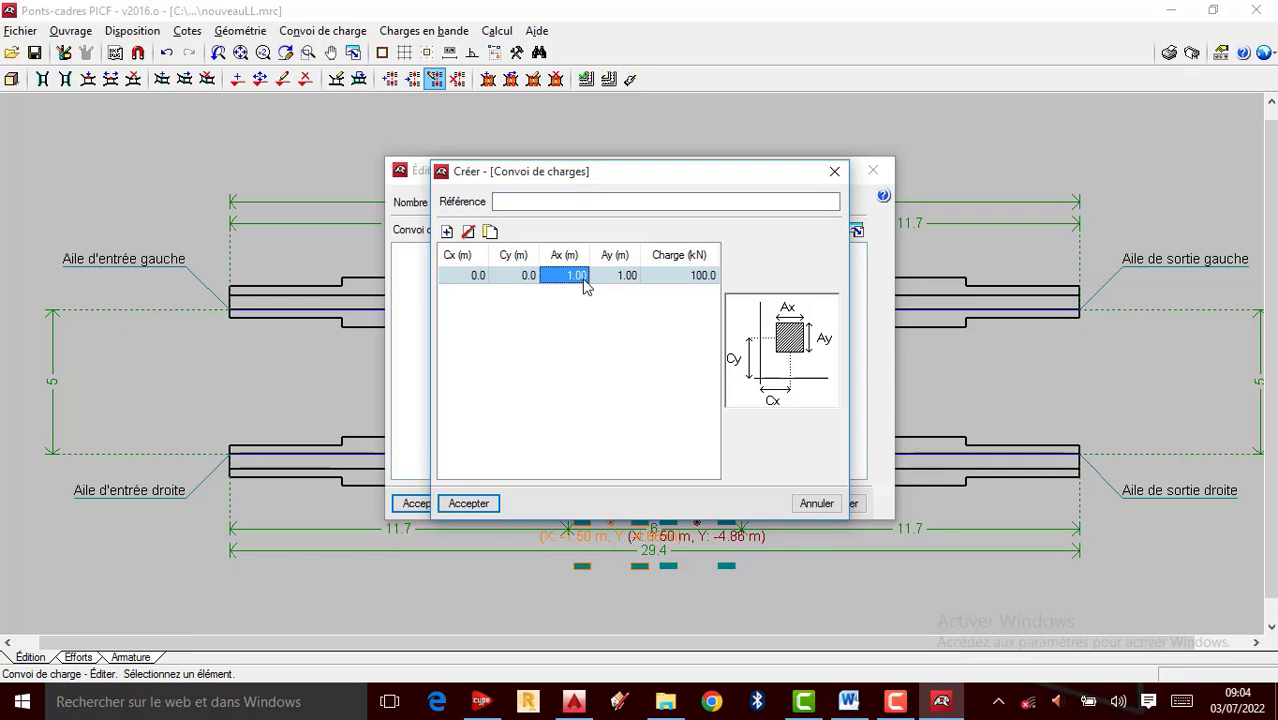
pyautogui.click(447, 231)
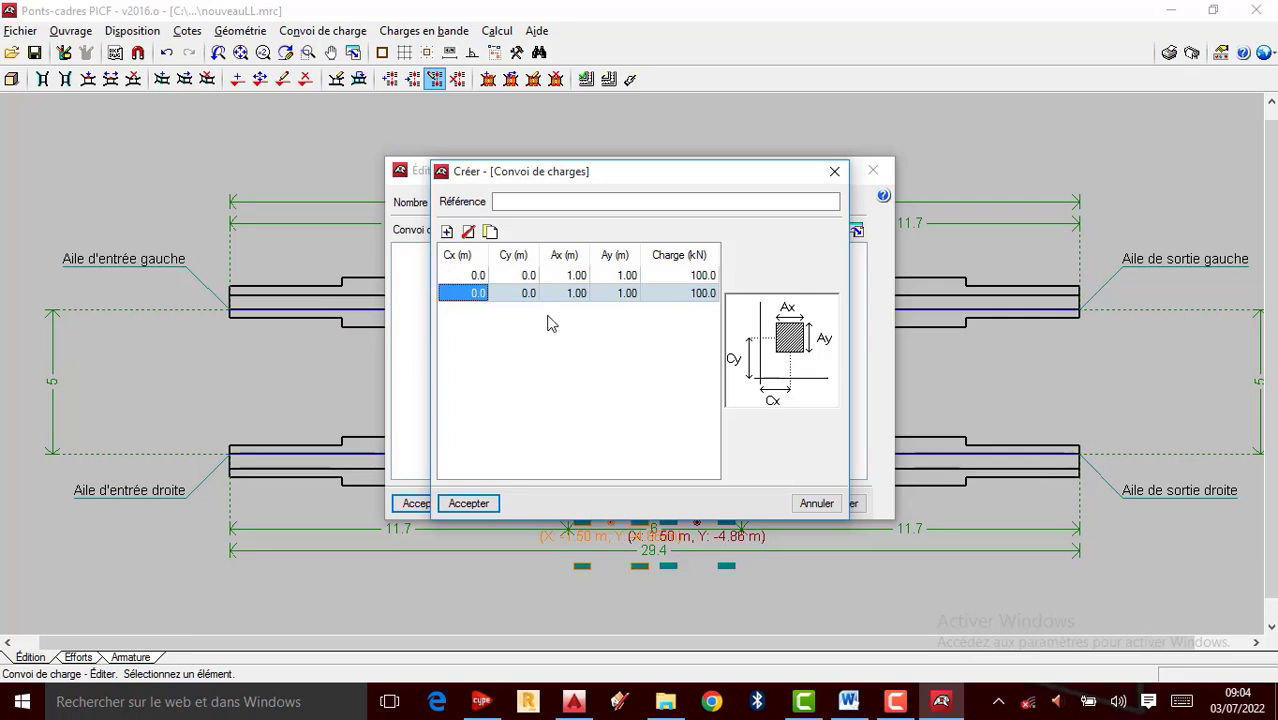
pyautogui.click(835, 171)
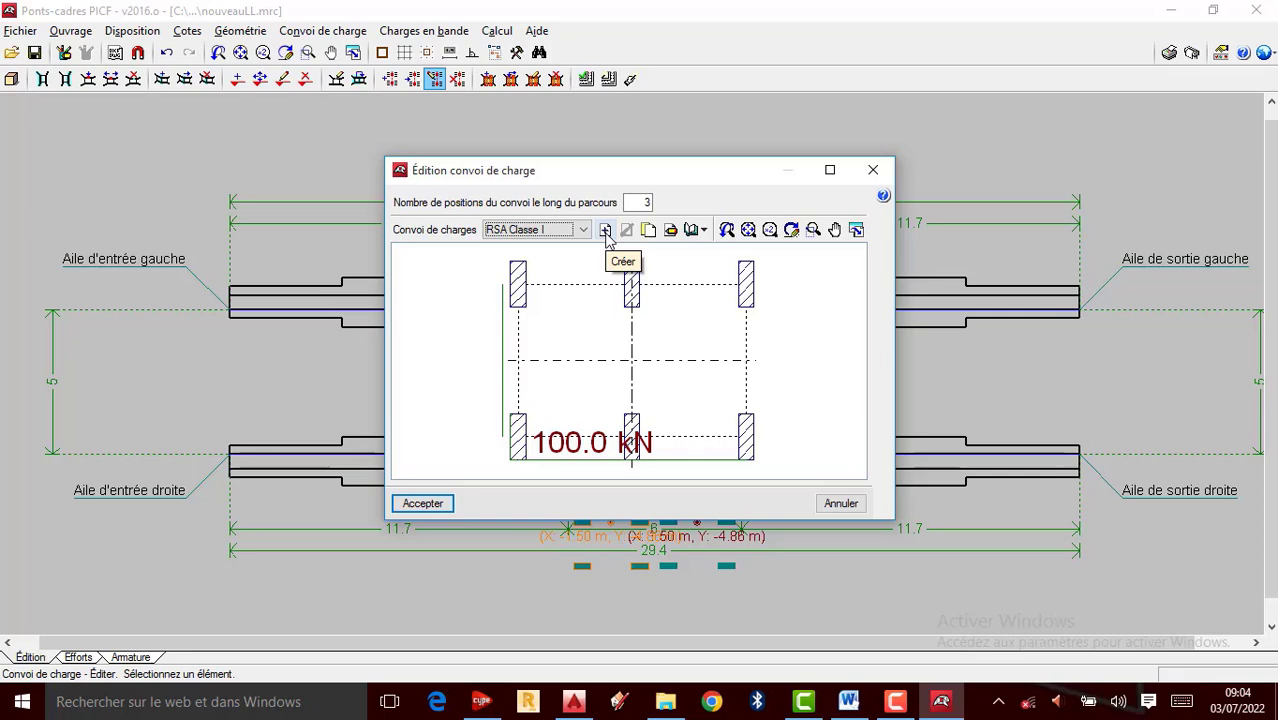
pyautogui.click(876, 172)
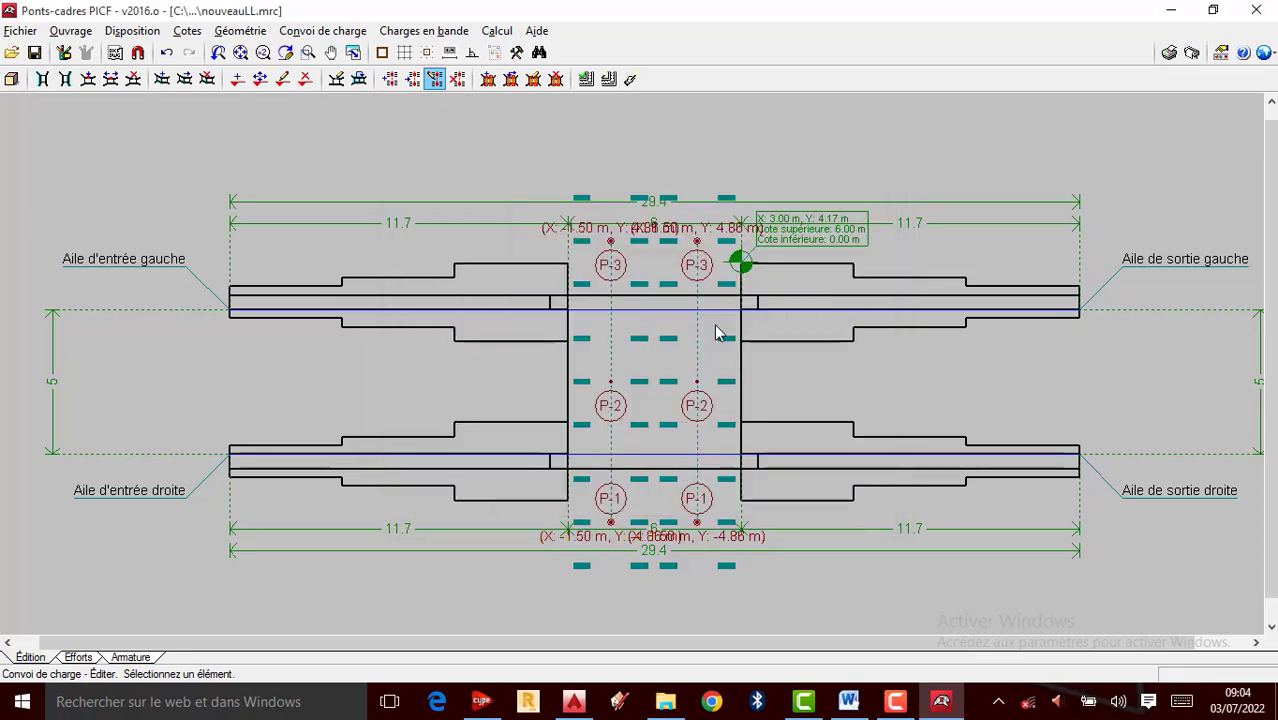
# Review the wheel layout and load train creation table for the train at X: 1.50 m, and close without changes
pyautogui.click(698, 385)
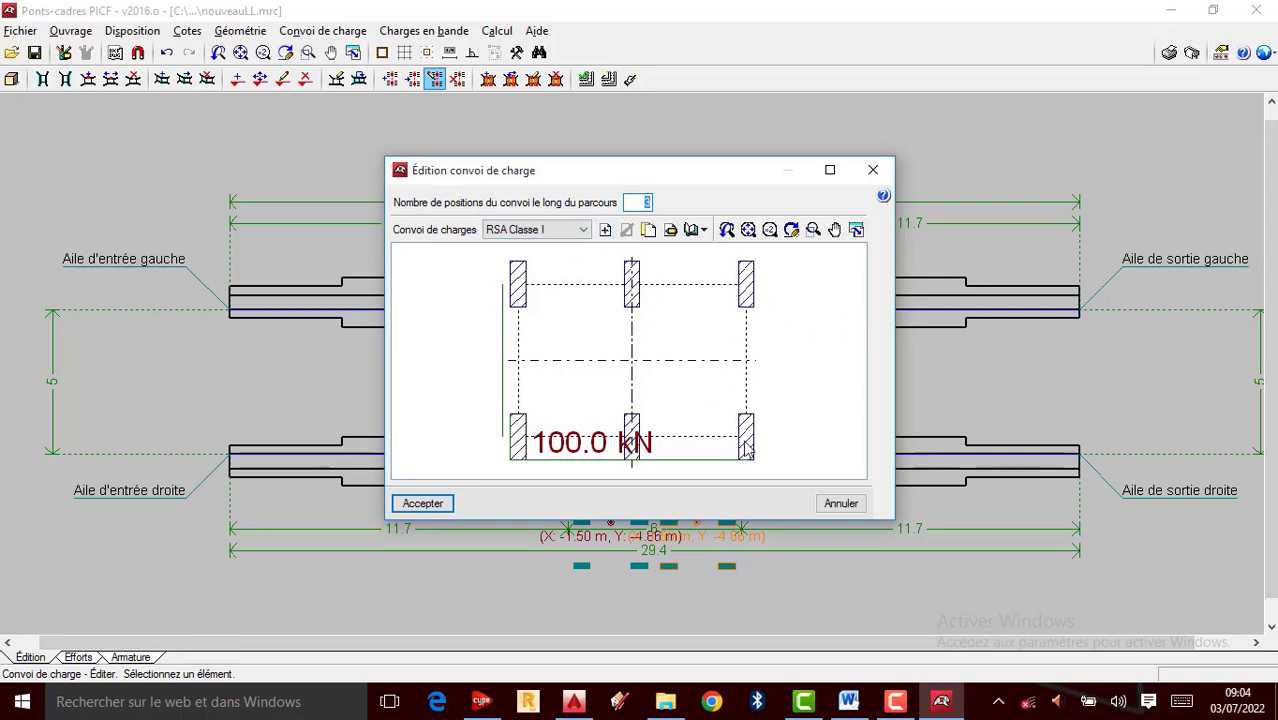
pyautogui.click(605, 230)
pyautogui.click(834, 172)
pyautogui.click(605, 230)
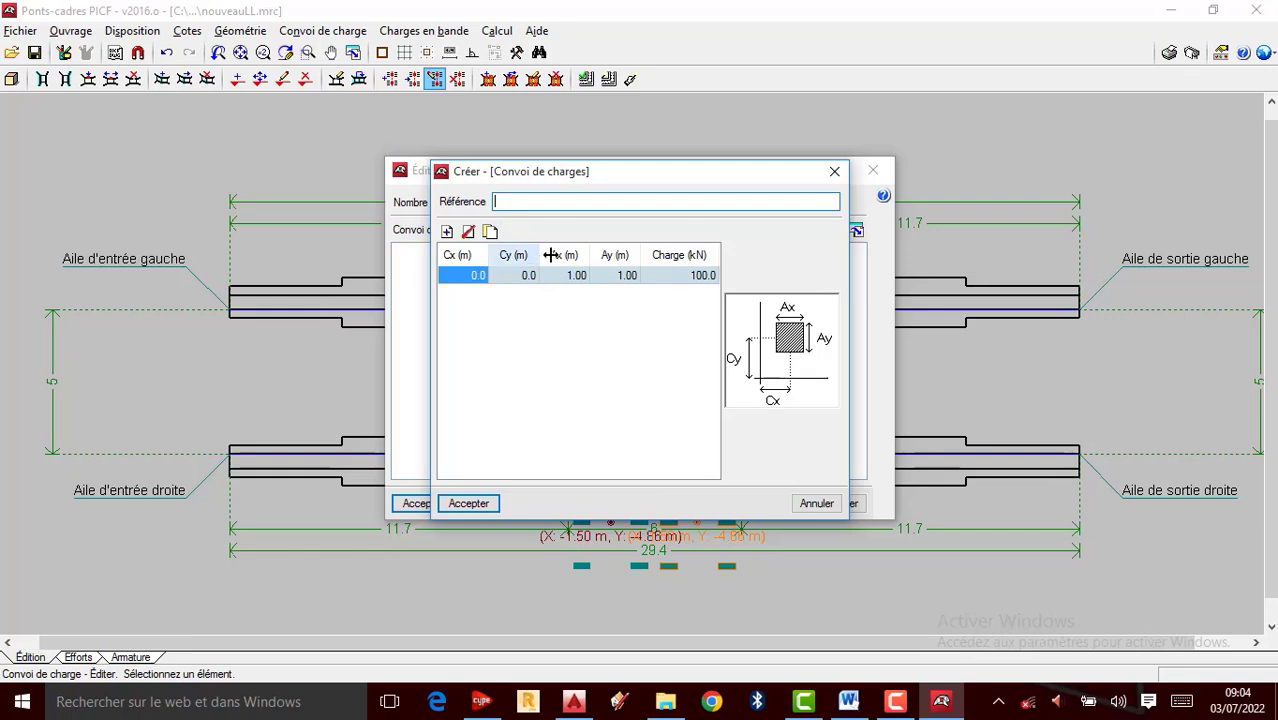
pyautogui.click(834, 171)
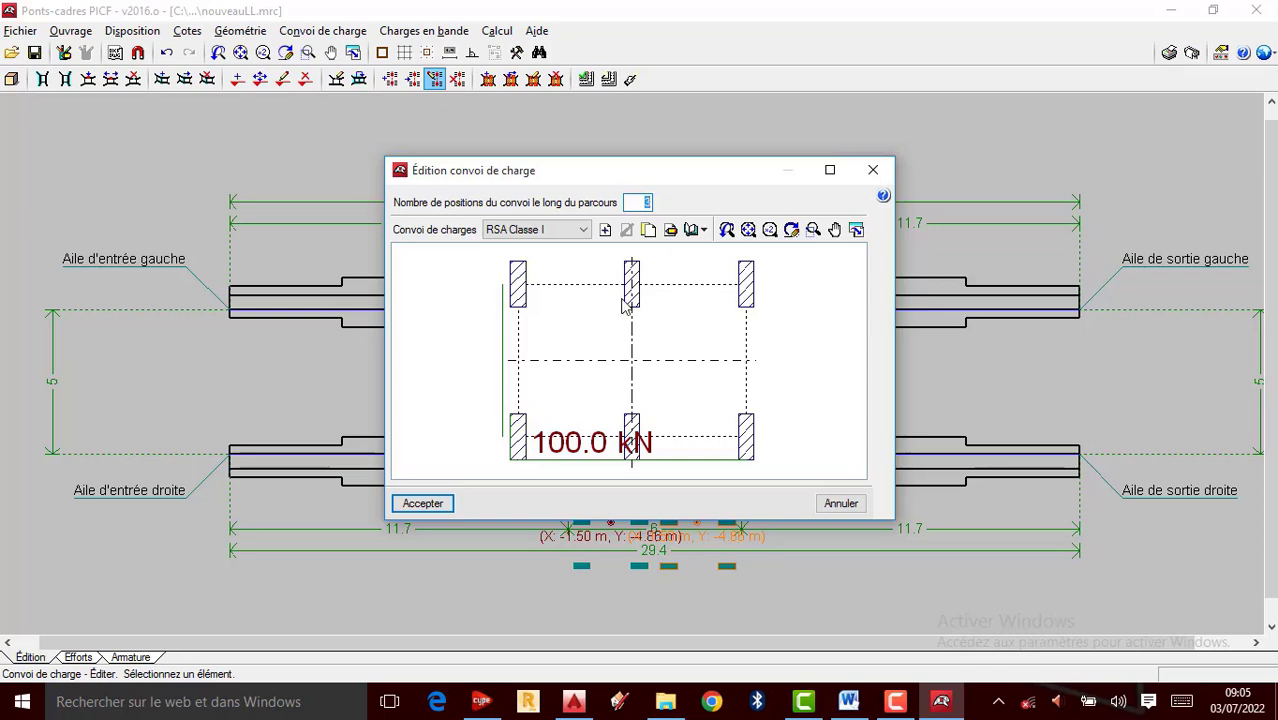
pyautogui.scroll(2, 623, 302)
pyautogui.scroll(-3, 603, 344)
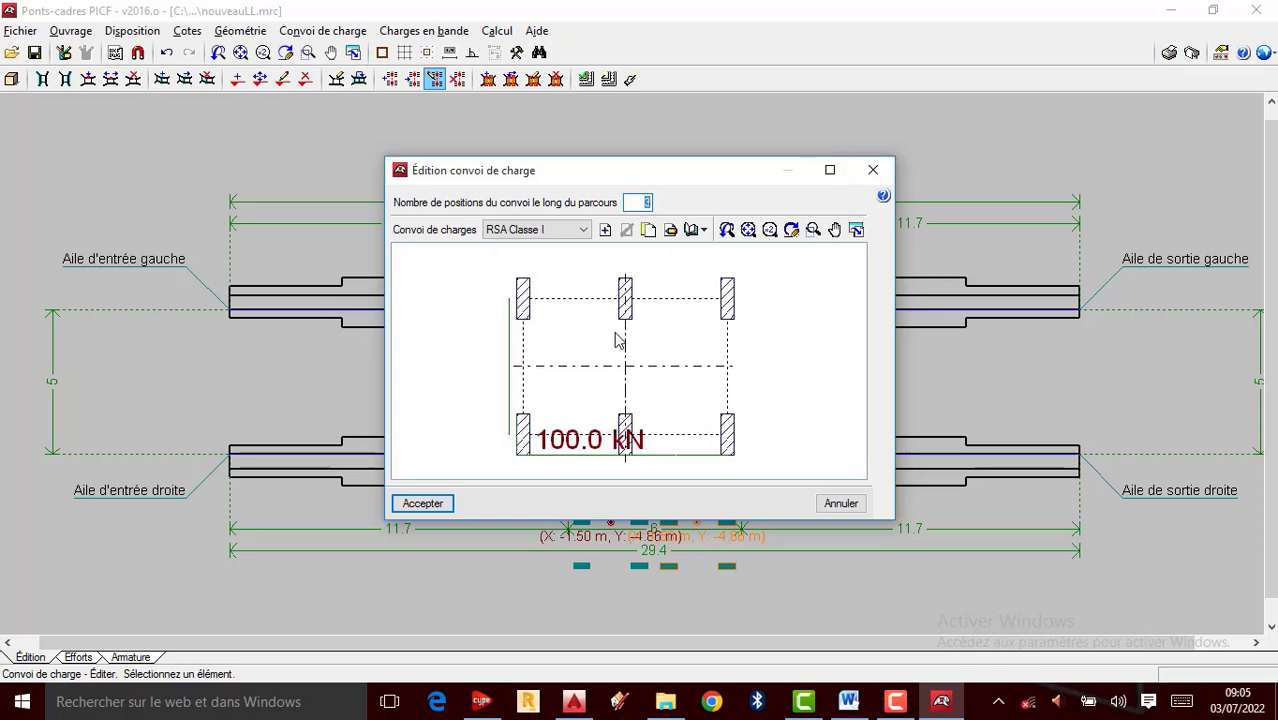
pyautogui.click(876, 170)
# Examine the bridge frame and its wing walls in the 3D view, and return to the plan
pyautogui.scroll(1, 603, 383)
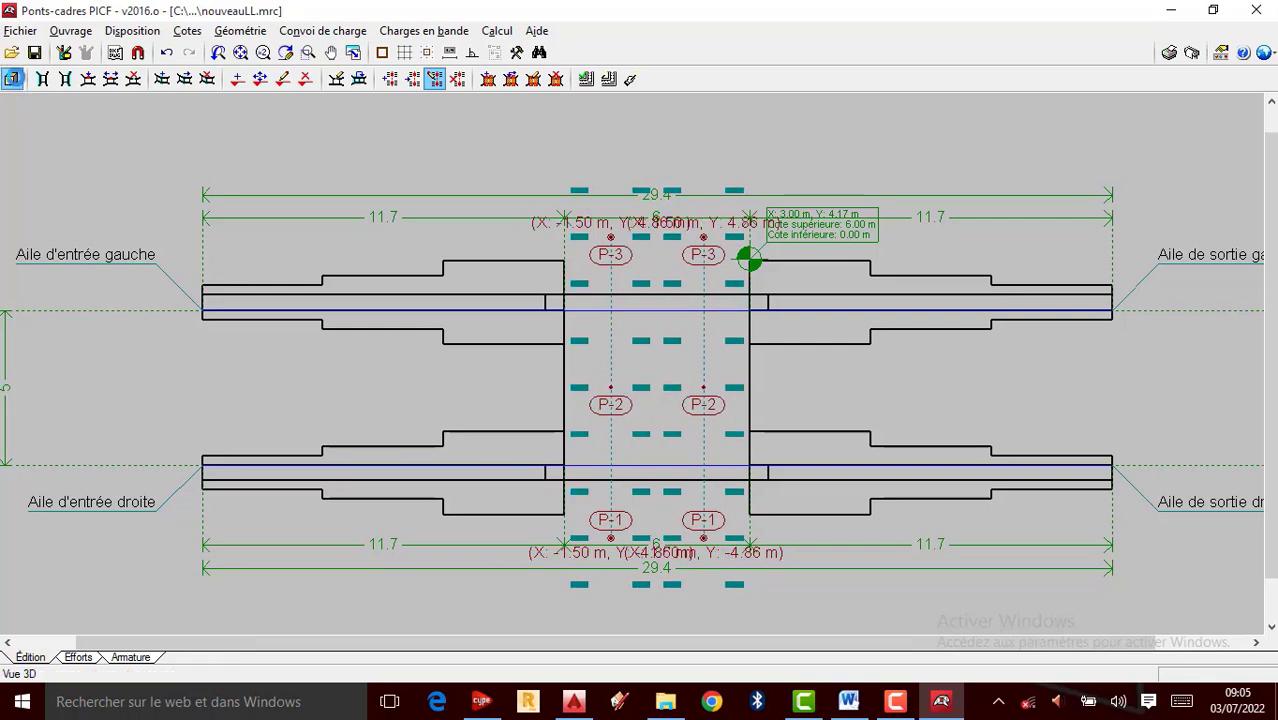
pyautogui.click(12, 78)
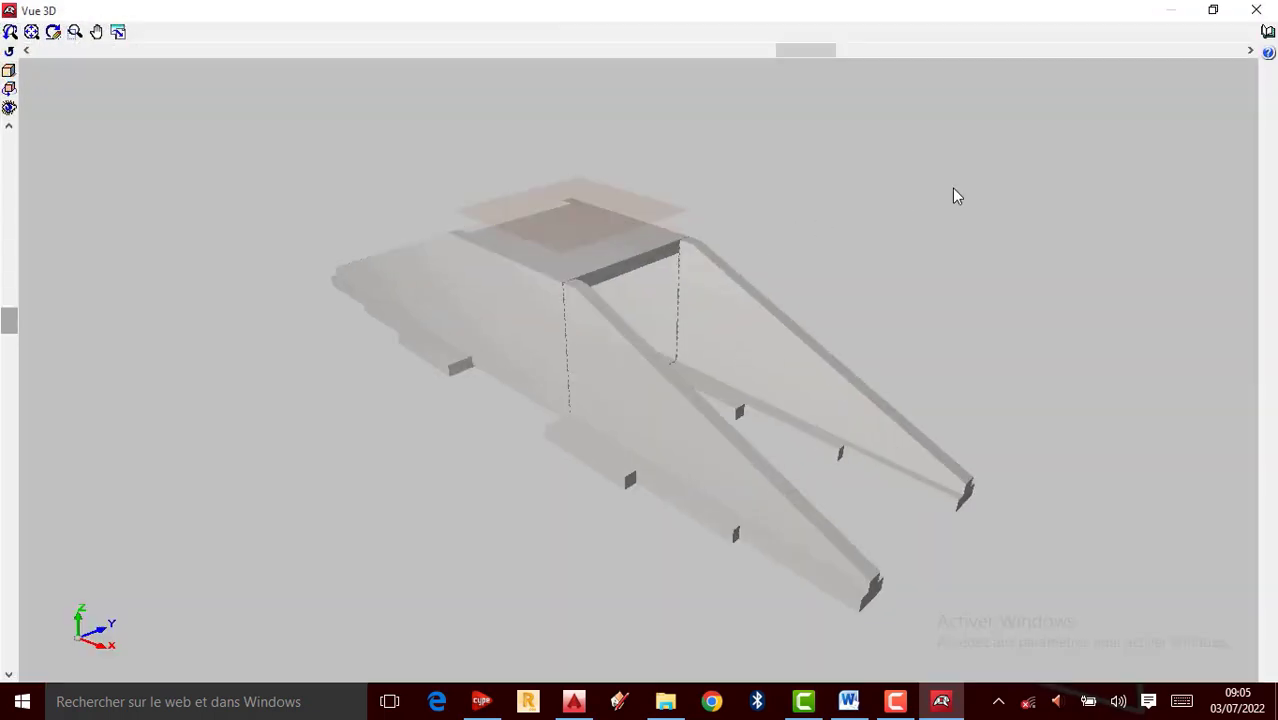
pyautogui.click(13, 37)
pyautogui.moveTo(771, 368); pyautogui.dragTo(1255, 428)
pyautogui.scroll(3, 465, 358)
pyautogui.scroll(-2, 556, 331)
pyautogui.scroll(-2, 392, 418)
pyautogui.scroll(5, 462, 385)
pyautogui.click(1256, 10)
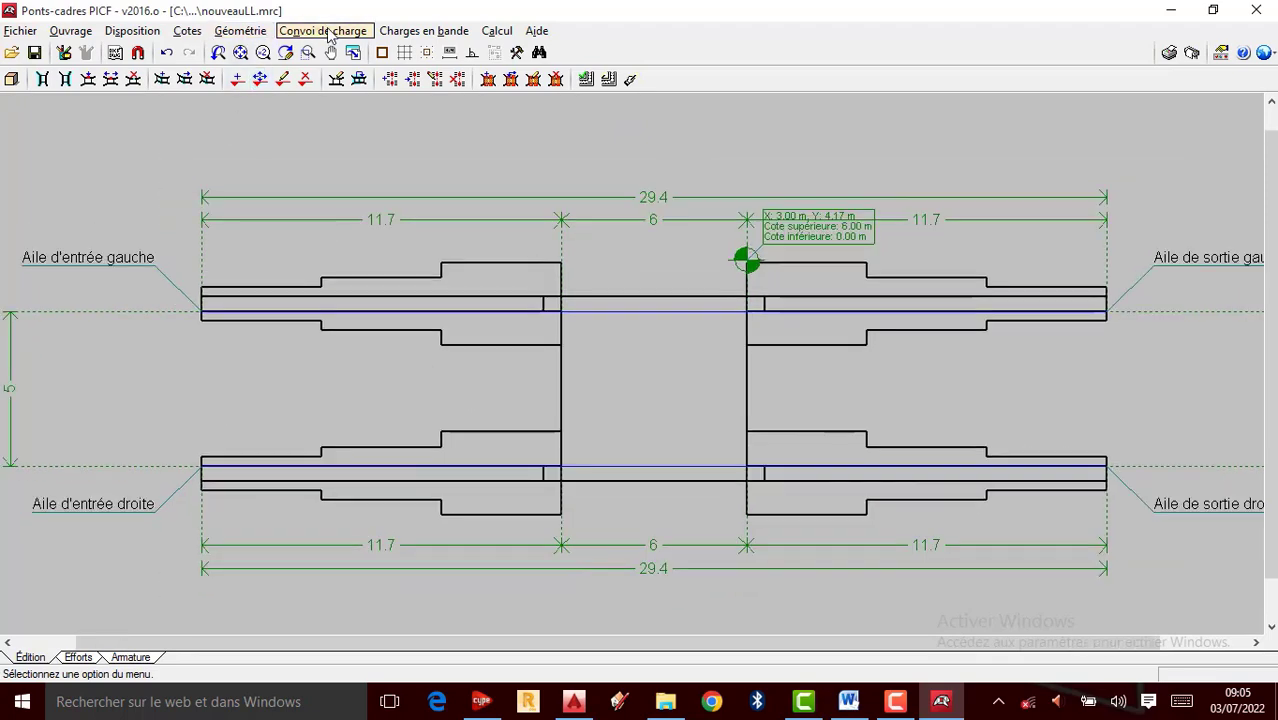
# Start the new load train command and examine the positions of both existing load trains across the deck
pyautogui.click(322, 30)
pyautogui.click(330, 52)
pyautogui.scroll(2, 672, 311)
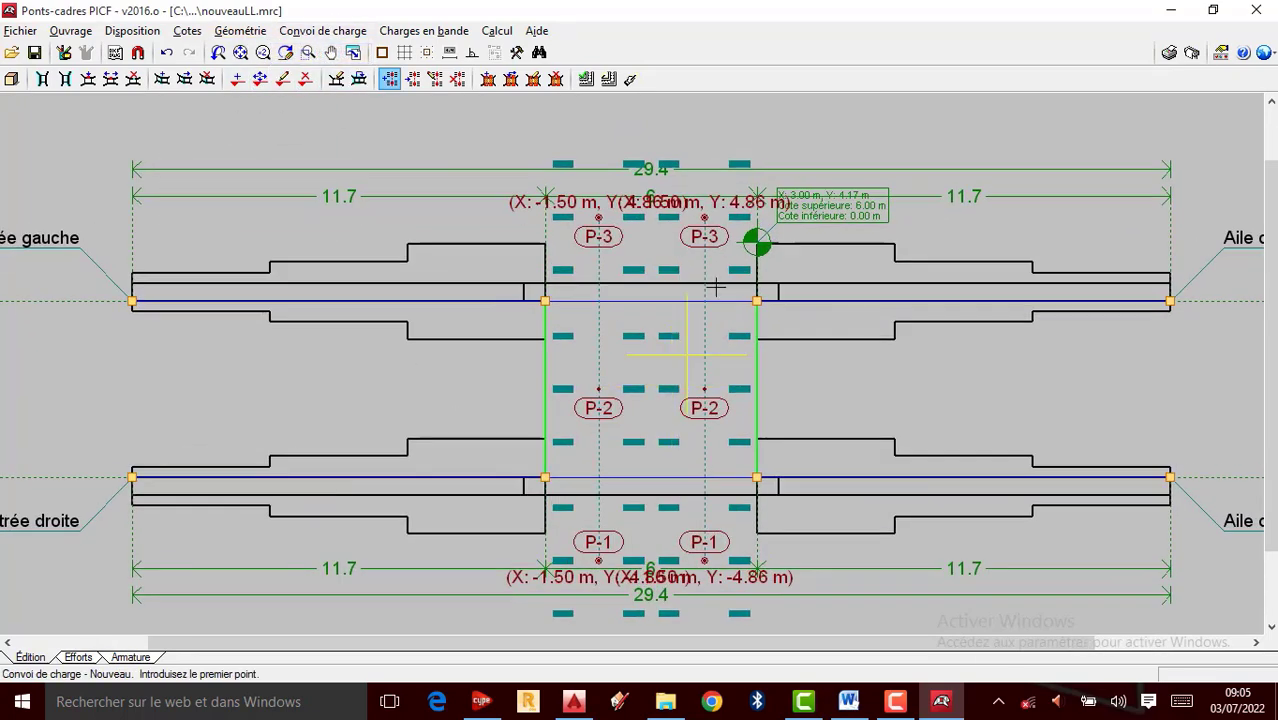
pyautogui.scroll(-3, 672, 311)
pyautogui.scroll(1, 753, 288)
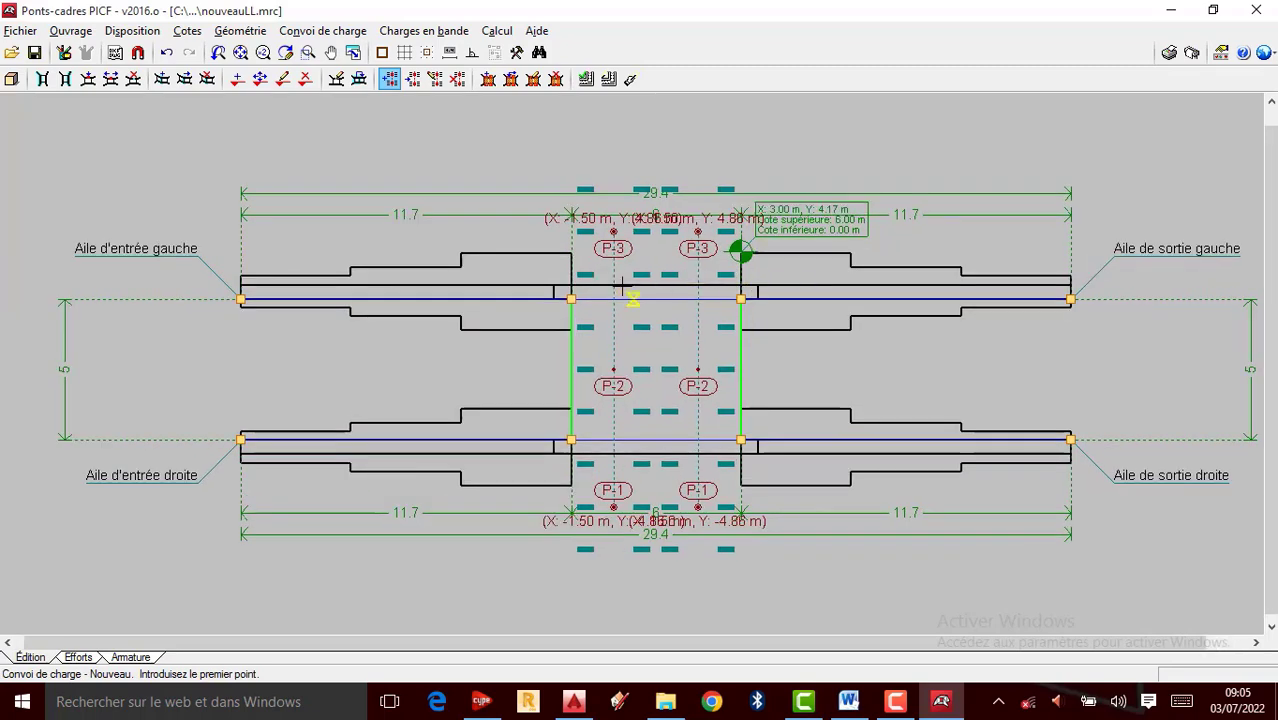
pyautogui.scroll(1, 620, 292)
pyautogui.scroll(-1, 595, 300)
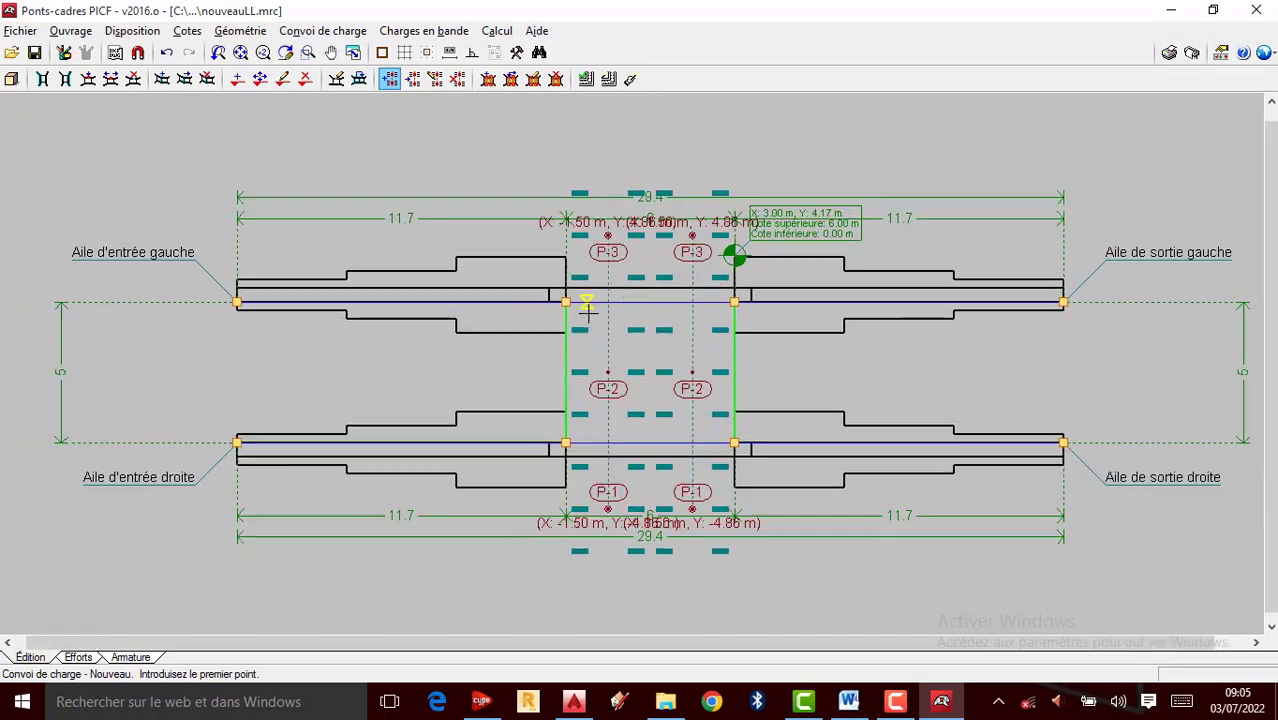
pyautogui.scroll(-2, 431, 317)
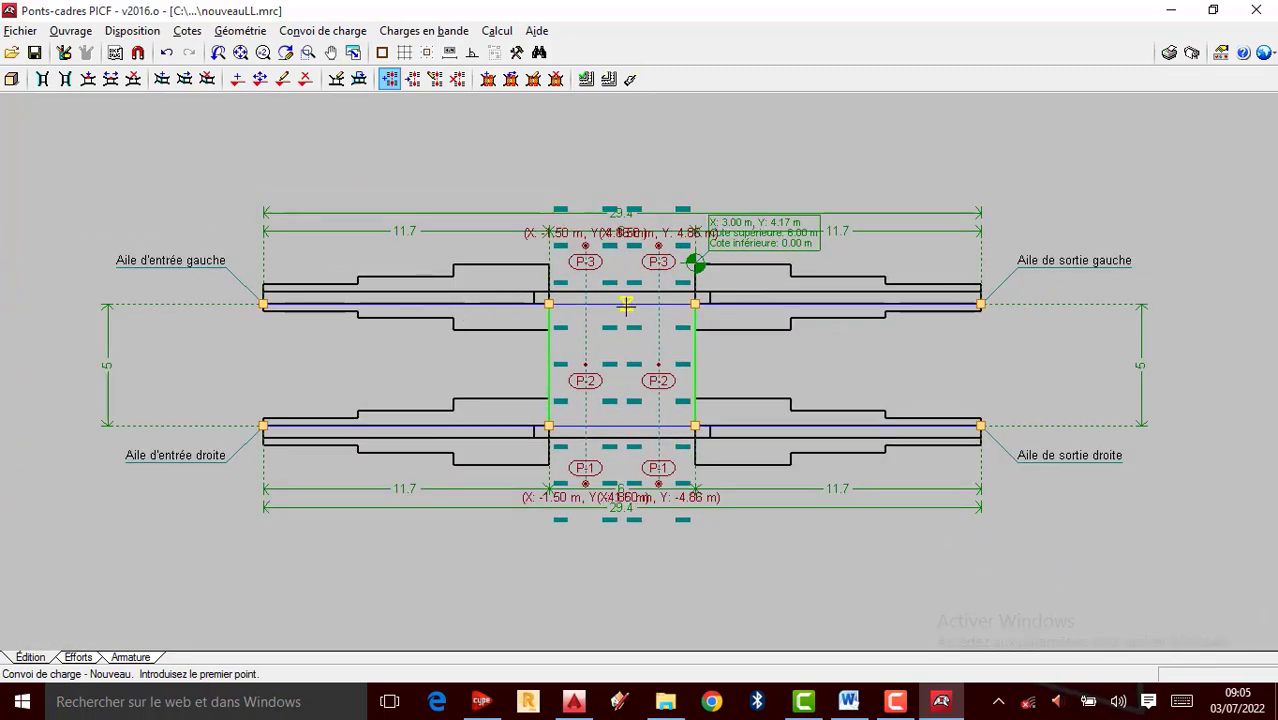
pyautogui.scroll(1, 625, 306)
pyautogui.scroll(1, 585, 325)
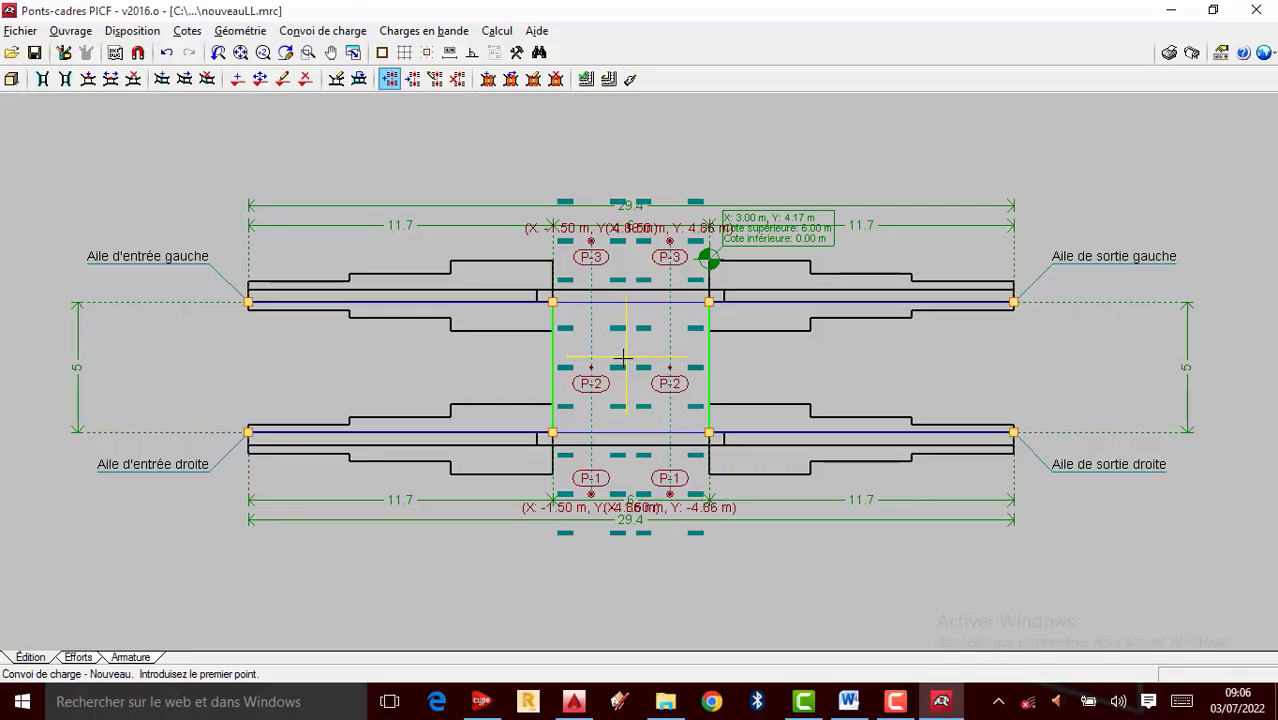
pyautogui.scroll(1, 613, 366)
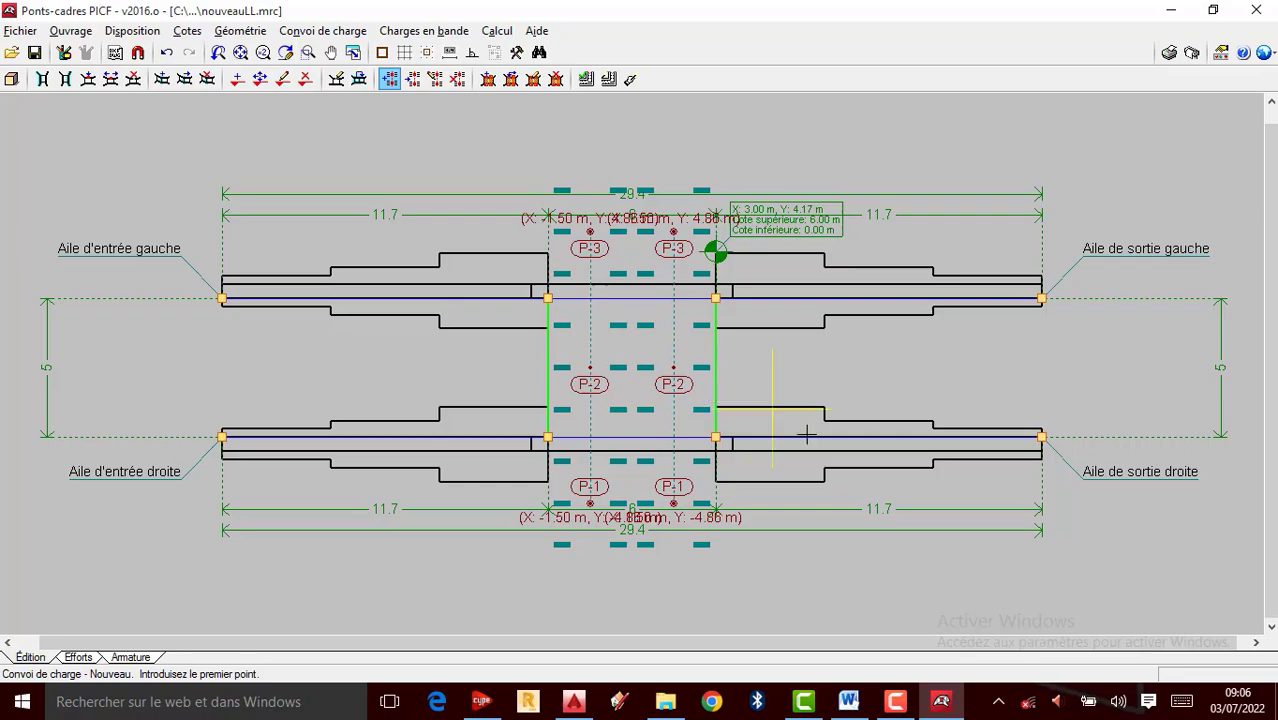
pyautogui.click(940, 701)
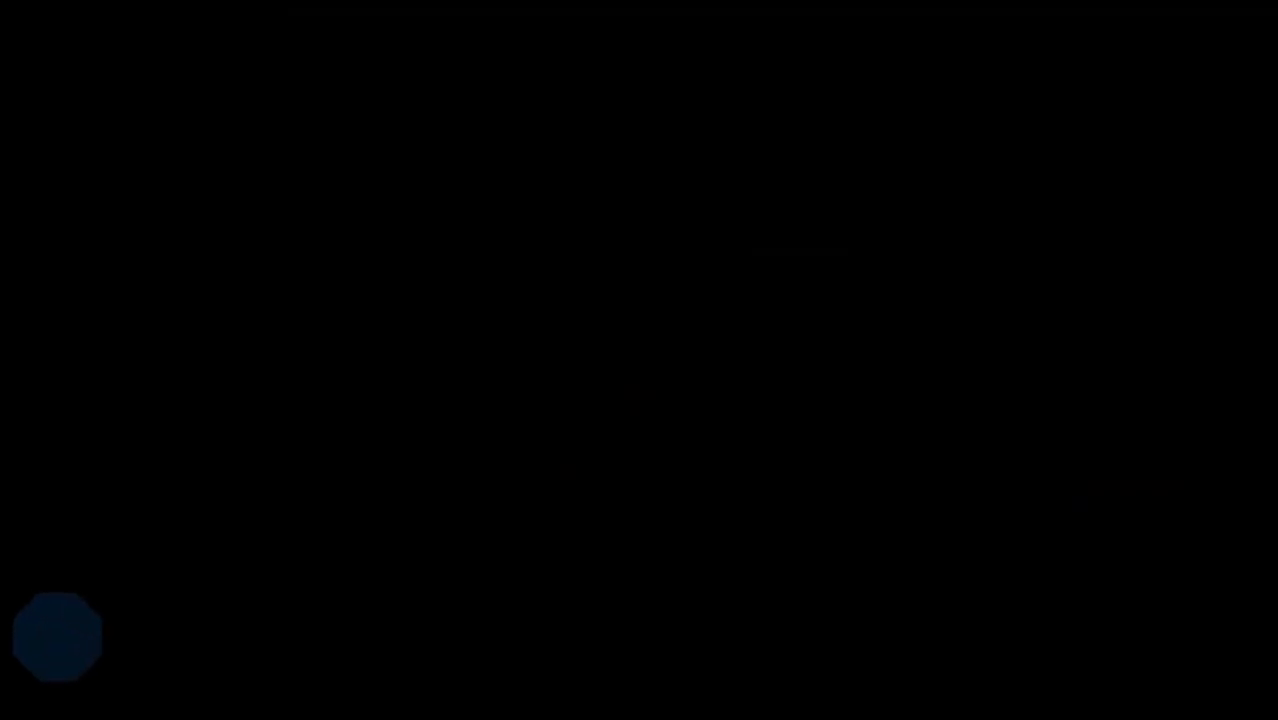